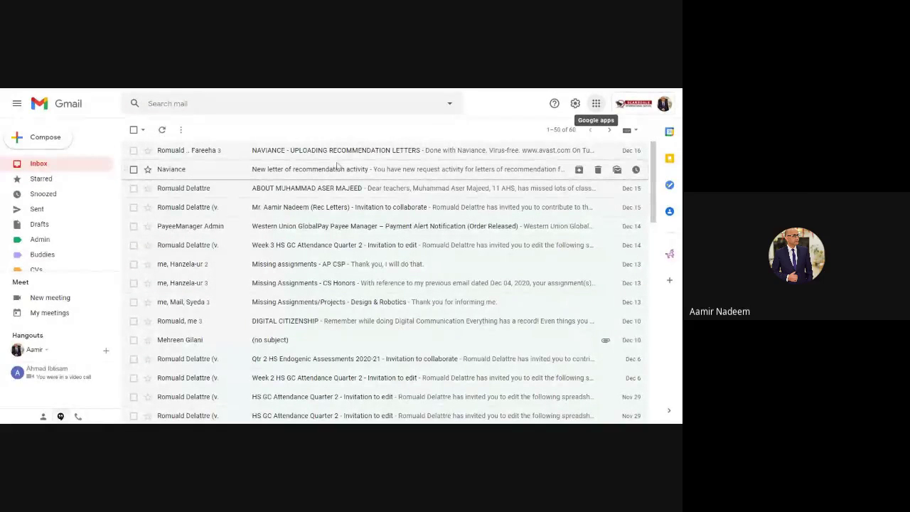
Switch from Gmail to Google Drive using the Google apps list
click(596, 104)
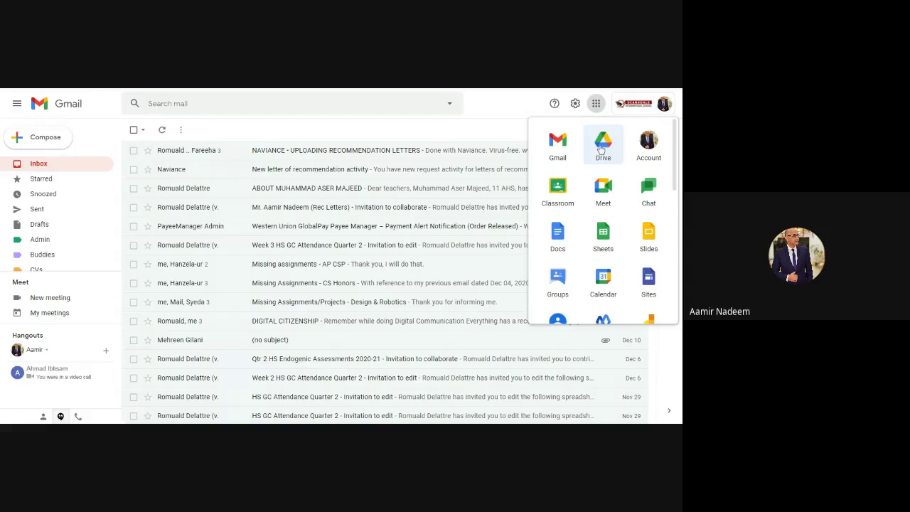
scroll(602, 219, down, 5)
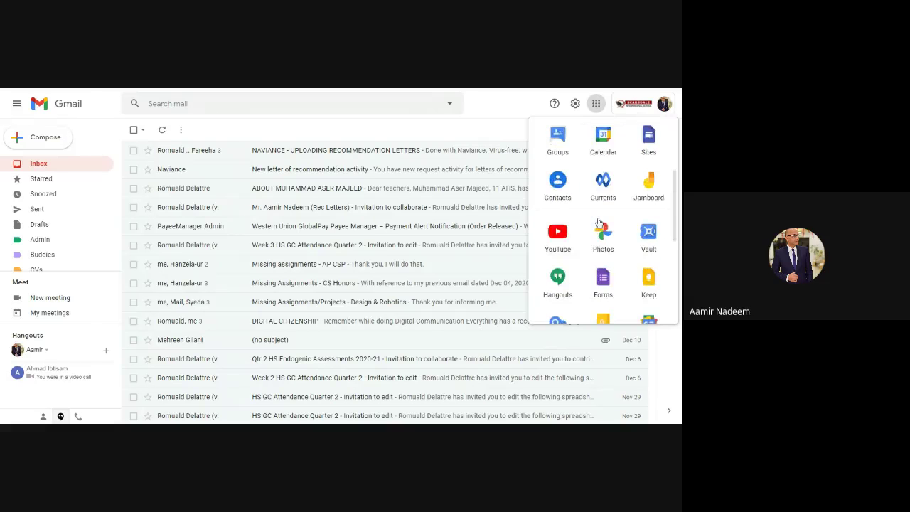
scroll(602, 219, up, 5)
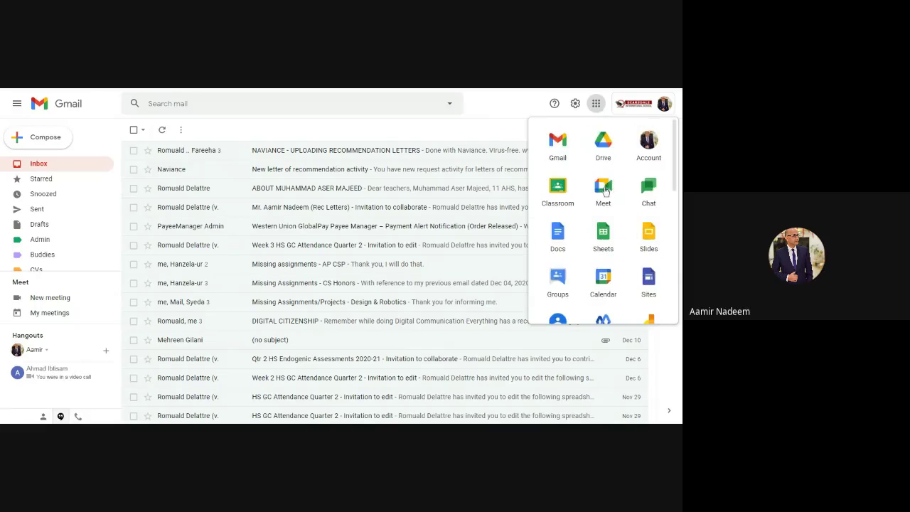
click(525, 92)
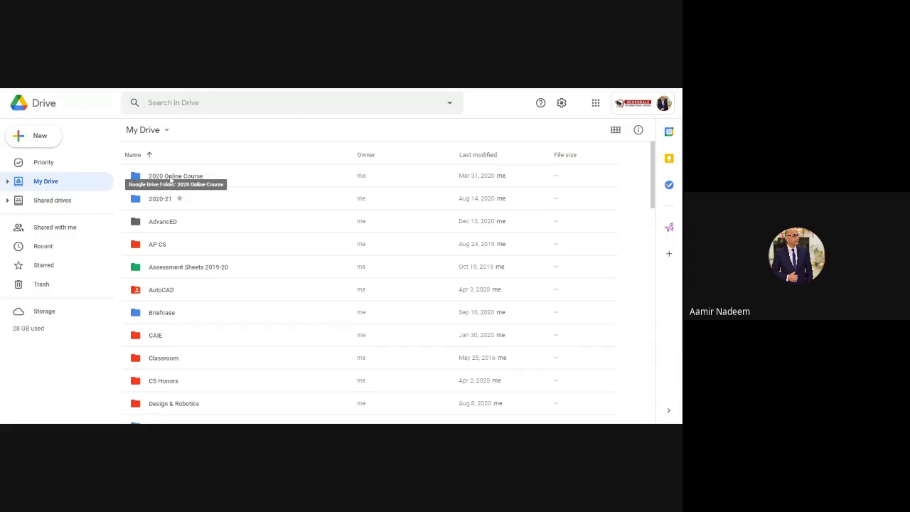
Create a new folder named "Exam" in My Drive
click(48, 139)
click(74, 145)
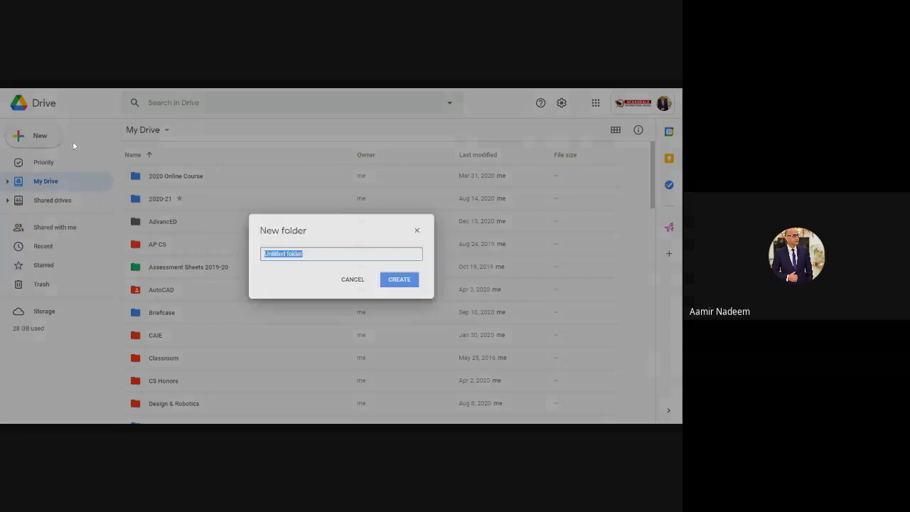
text(Exam)
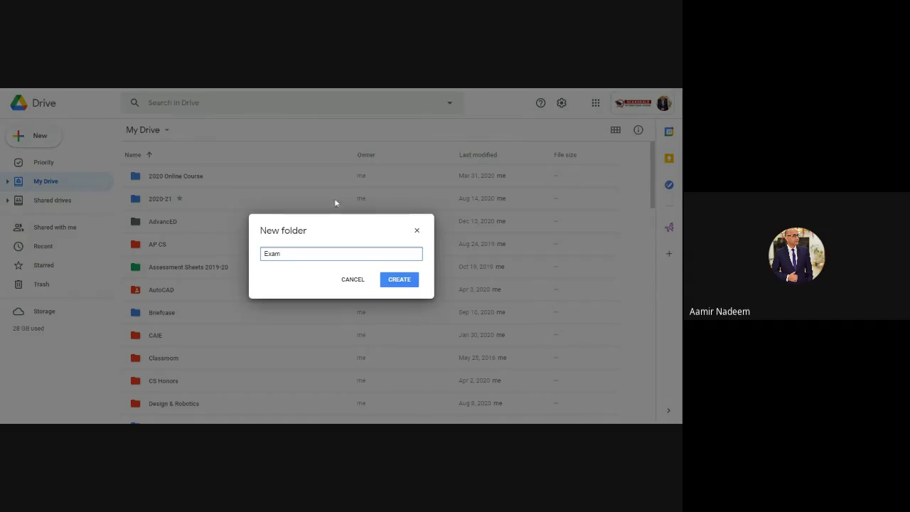
click(399, 282)
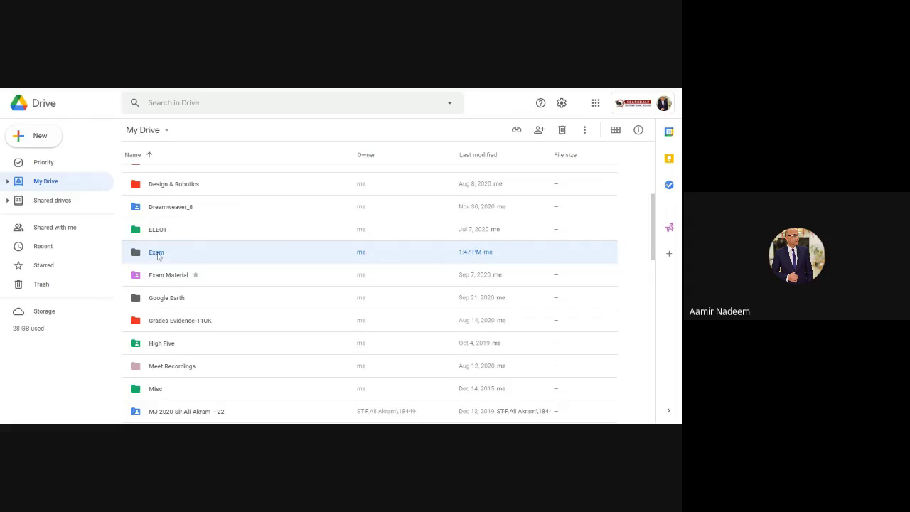
Open the Exam folder and create a blank Google Form inside it
double_click(157, 254)
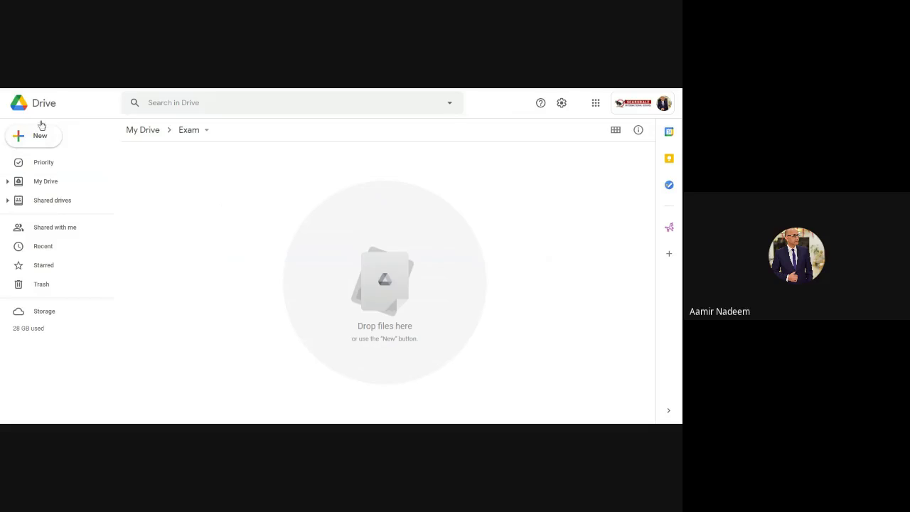
click(38, 137)
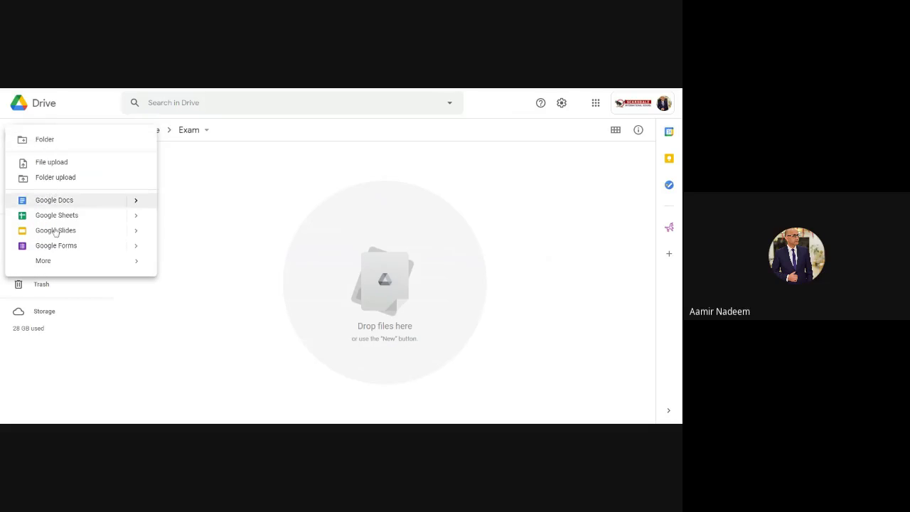
click(62, 247)
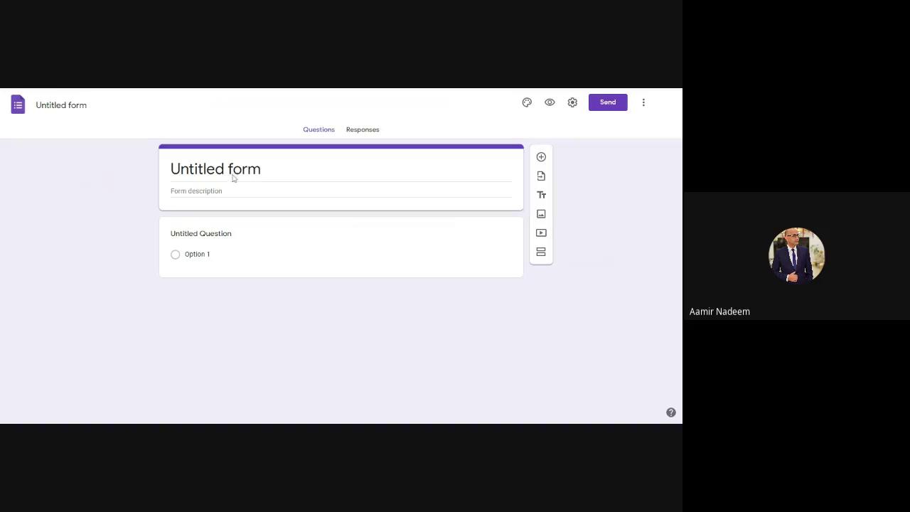
click(237, 225)
Title the form "Semester Exam" and give the form file the same name
click(215, 168)
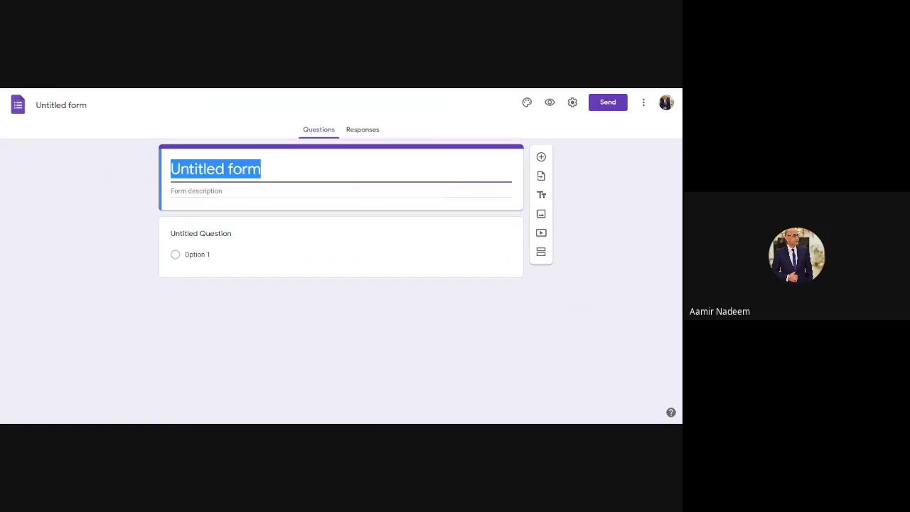
text(S)
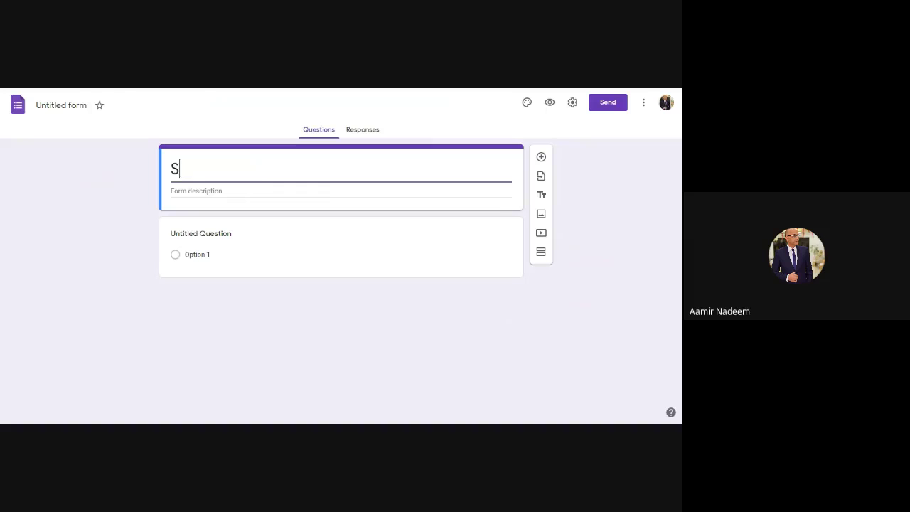
text(emester Exam)
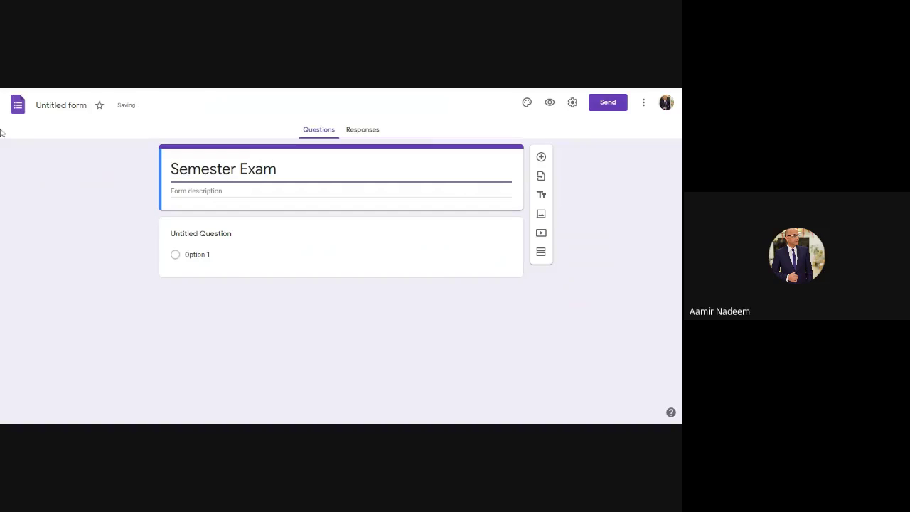
click(63, 163)
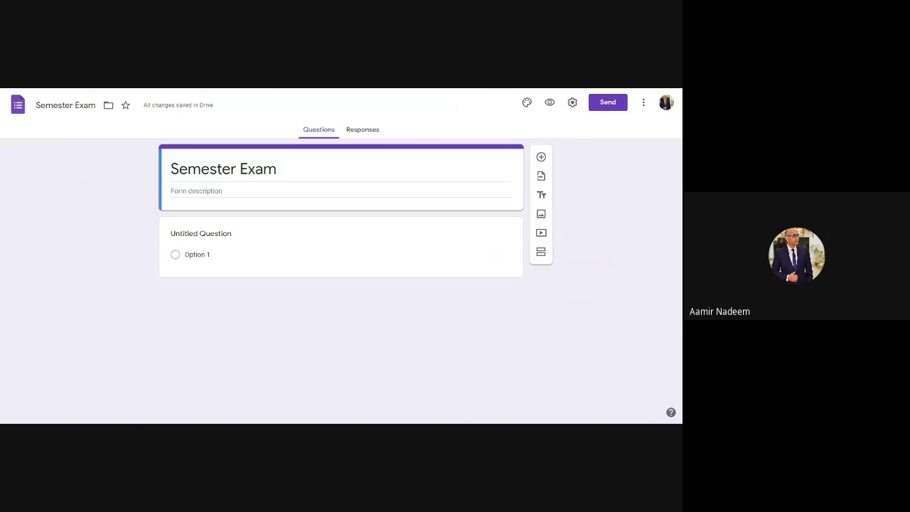
Extend the form's title to read "Semester-I Exam - Dec 2020"
triple_click(223, 169)
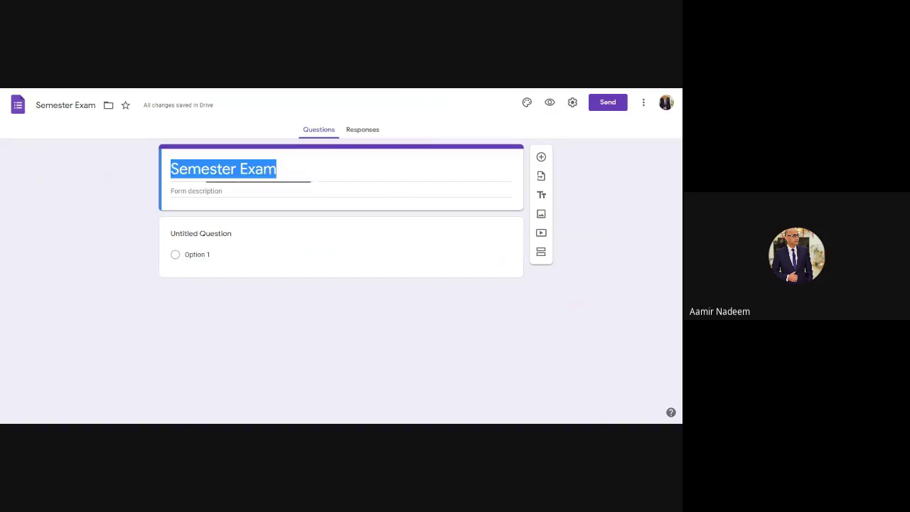
click(277, 170)
text(- Dec 2020)
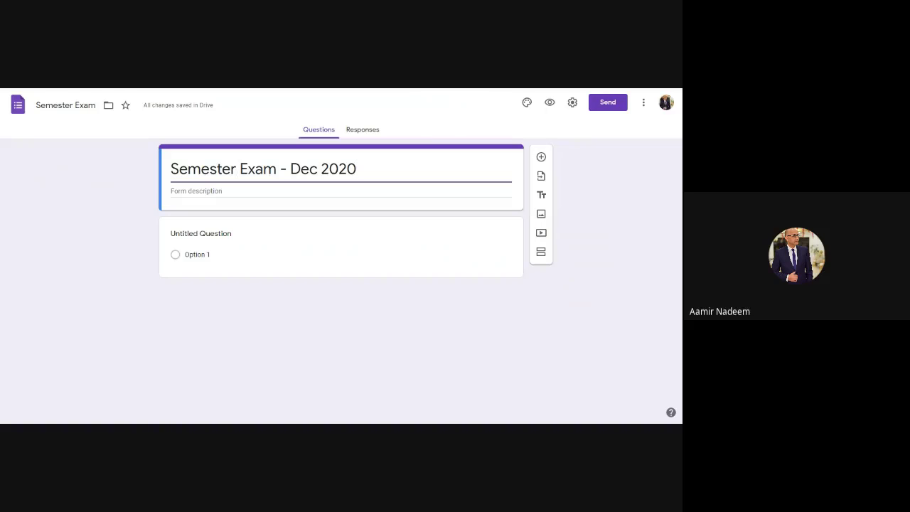
text(-I)
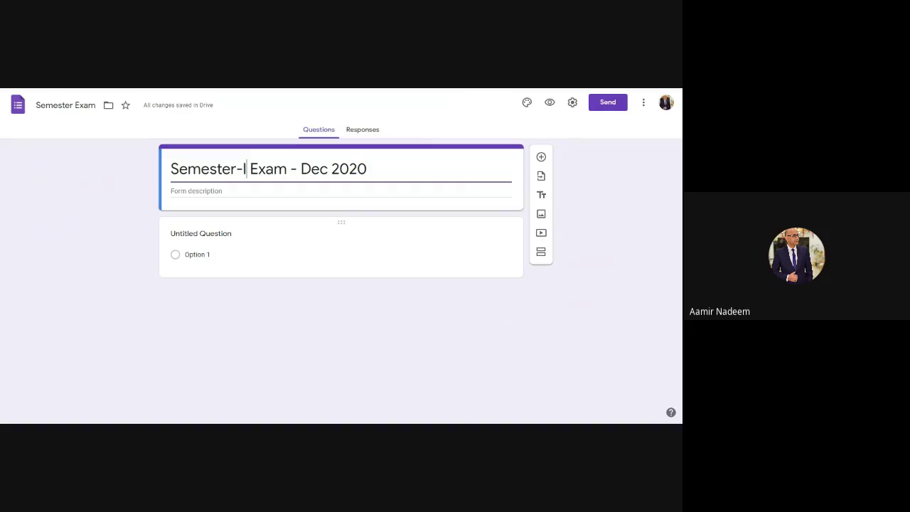
Set the form to collect email addresses and to always send response receipts
click(573, 104)
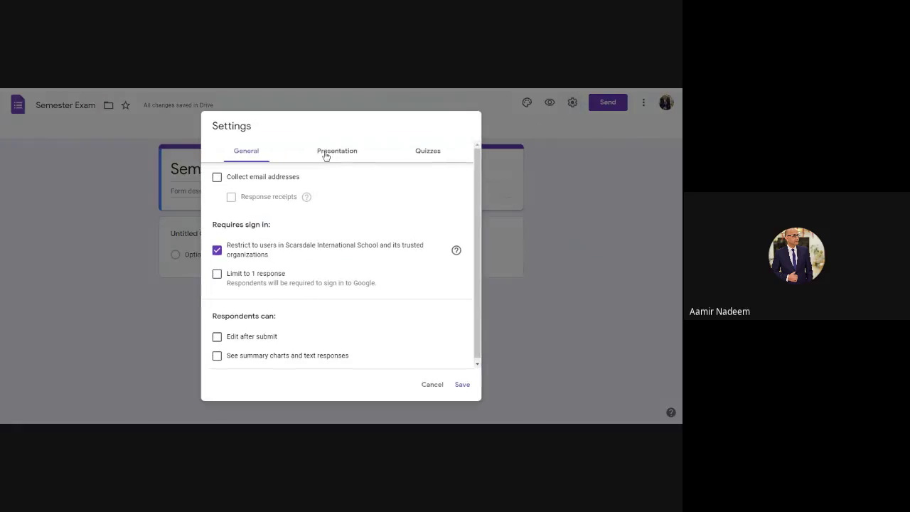
click(217, 179)
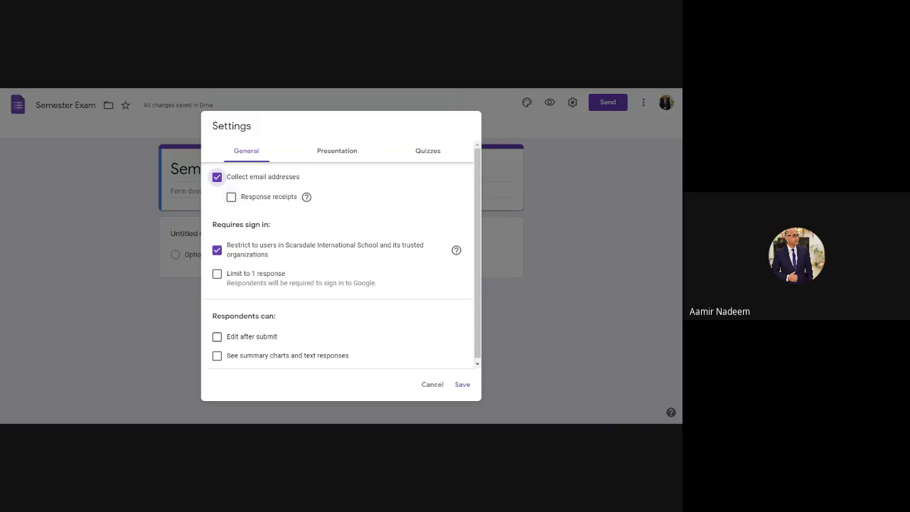
click(231, 196)
click(245, 234)
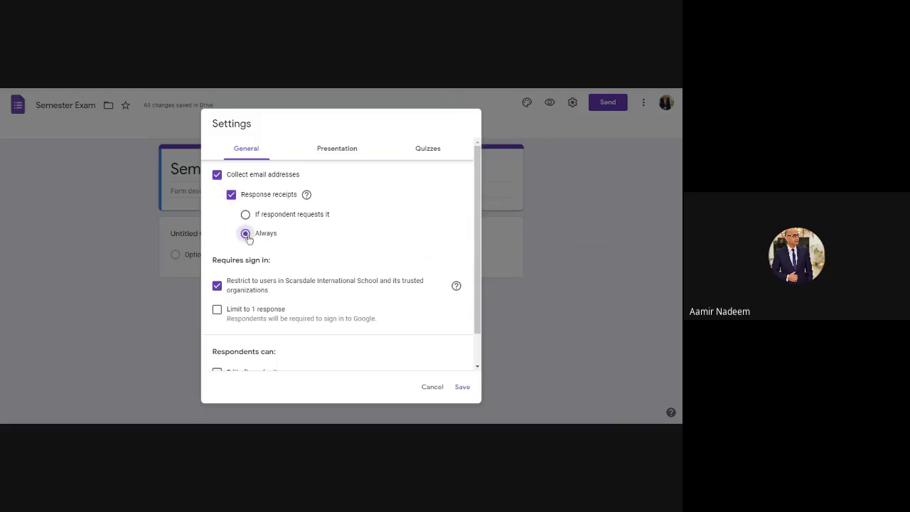
click(231, 195)
click(231, 197)
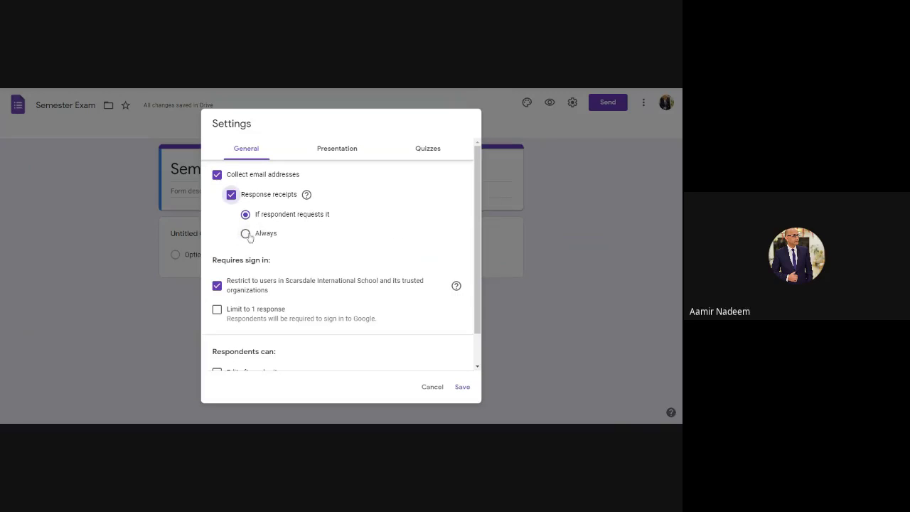
click(246, 234)
Limit each respondent to 1 response in the form's general settings
scroll(282, 266, down, 1)
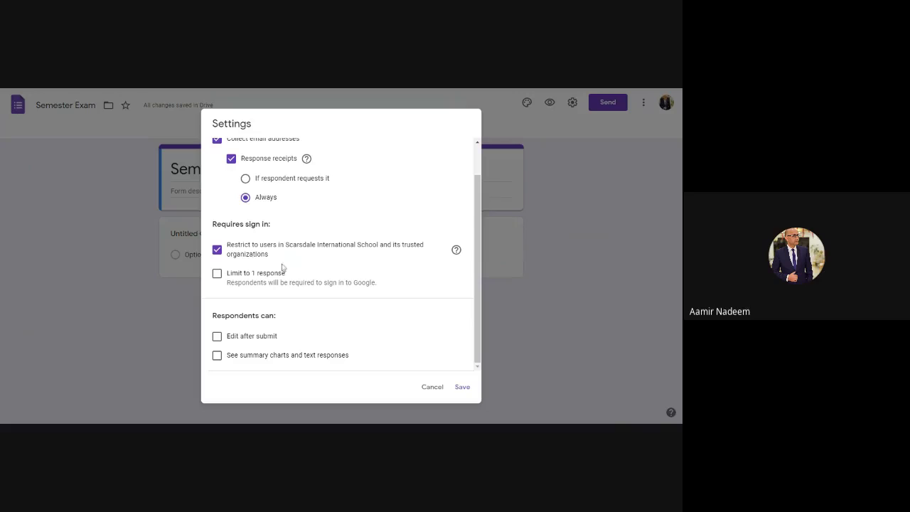
click(218, 275)
scroll(263, 254, up, 1)
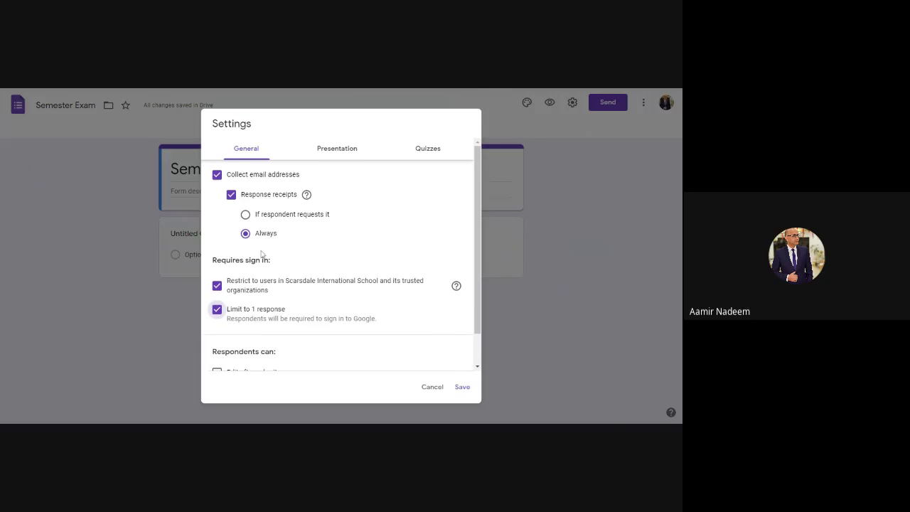
Make the form a quiz with grades released later, after manual review, and save the settings
click(320, 150)
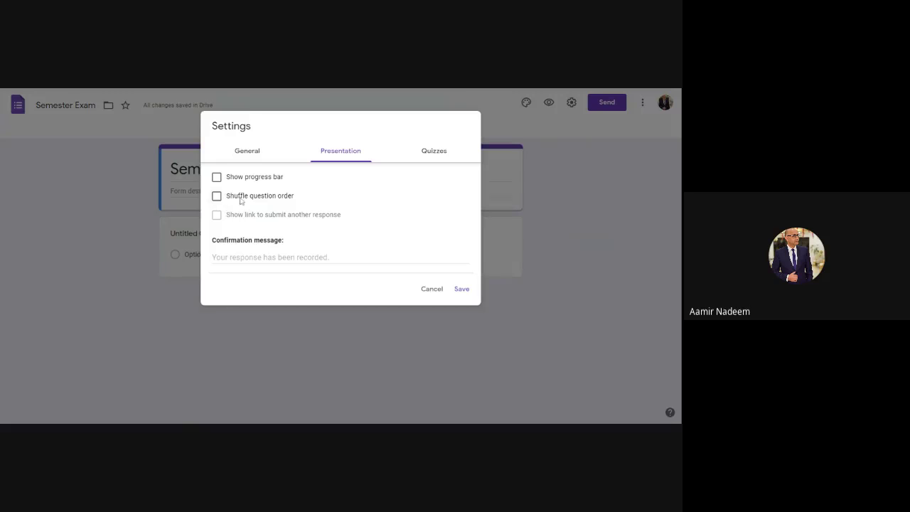
click(429, 153)
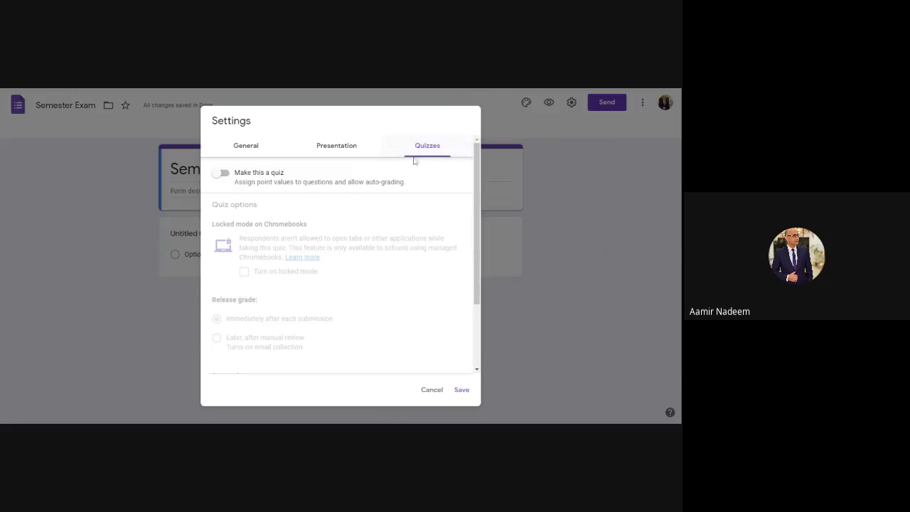
click(225, 173)
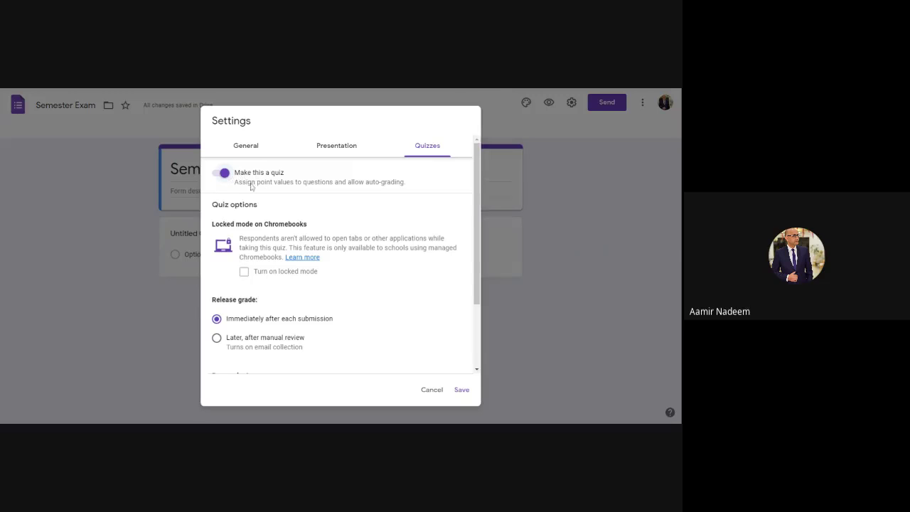
scroll(258, 185, down, 1)
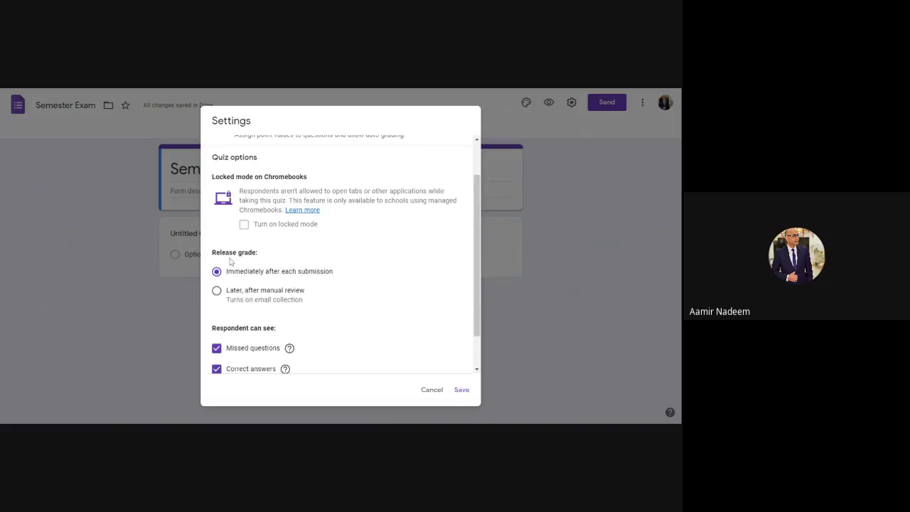
scroll(229, 262, down, 1)
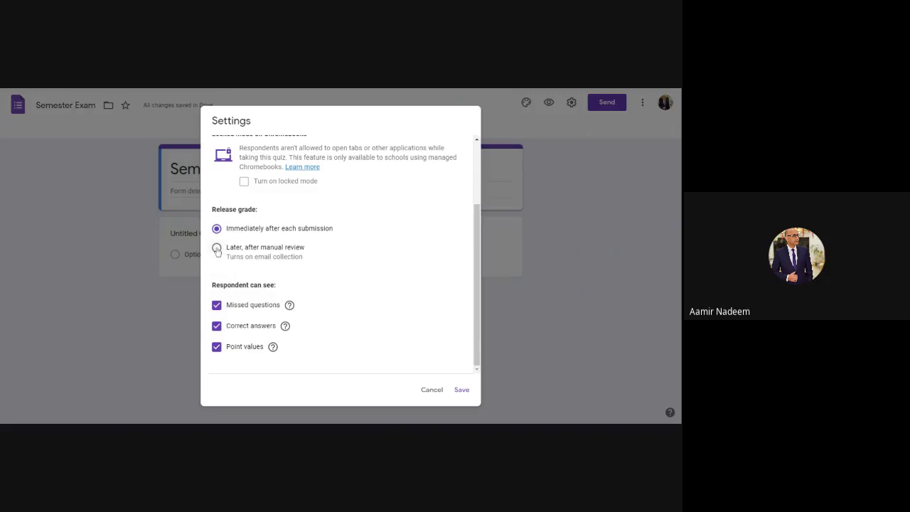
click(217, 248)
scroll(267, 258, up, 3)
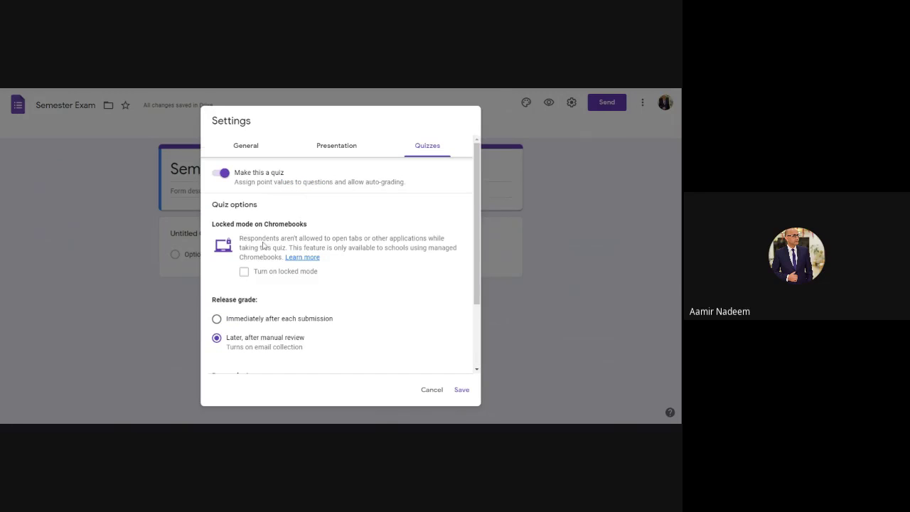
click(464, 390)
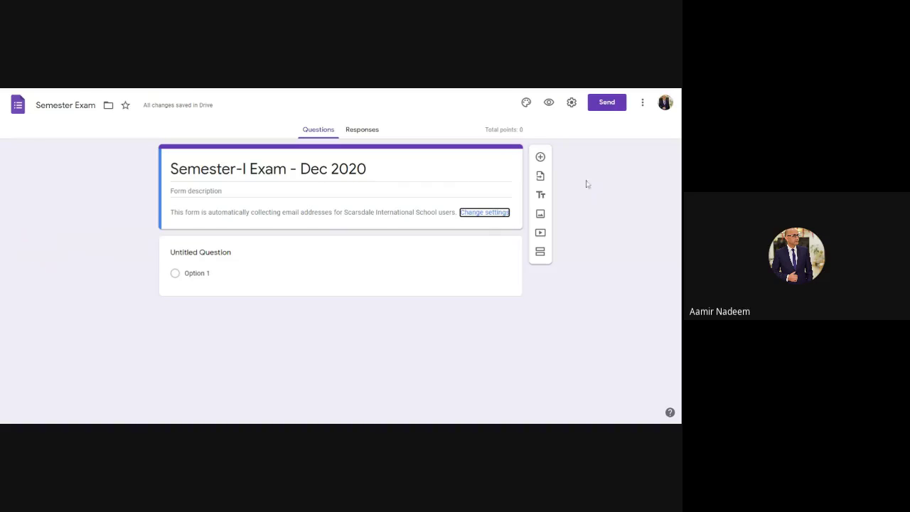
Turn the untitled question into a short answer question titled "Name:"
click(249, 291)
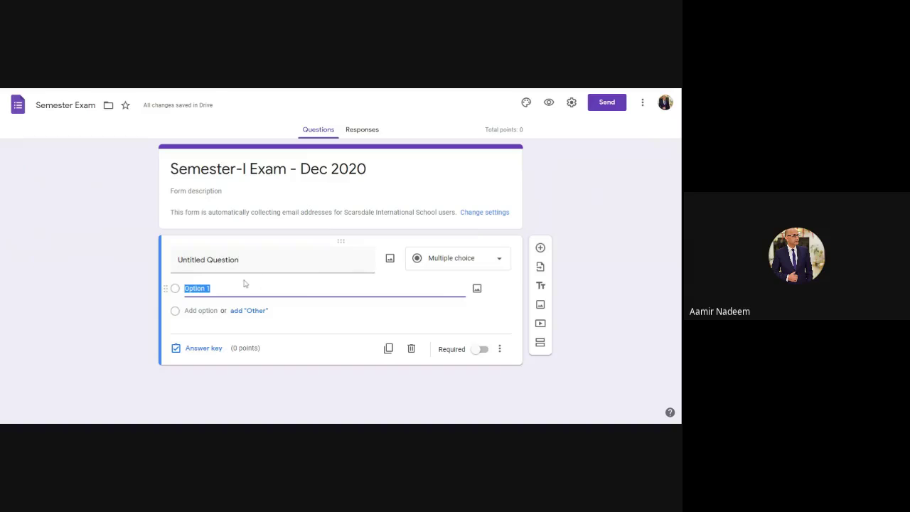
text(Name:)
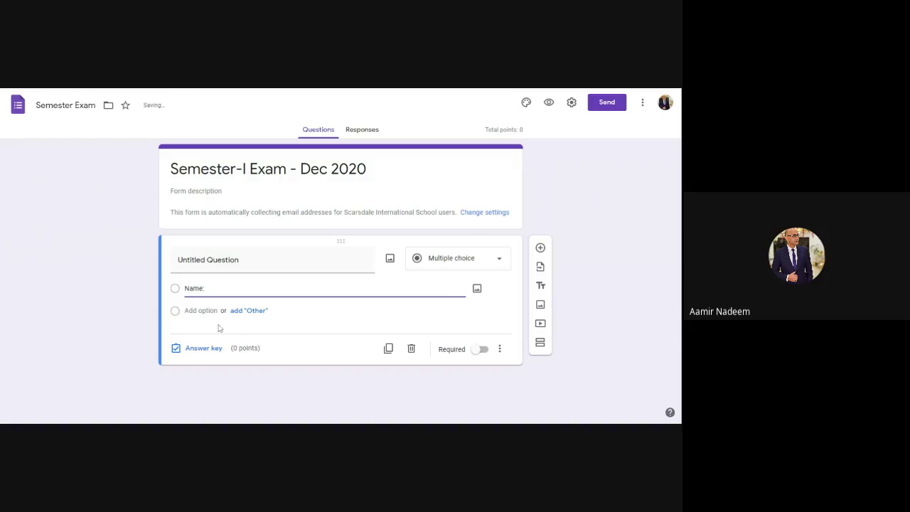
click(471, 264)
click(451, 139)
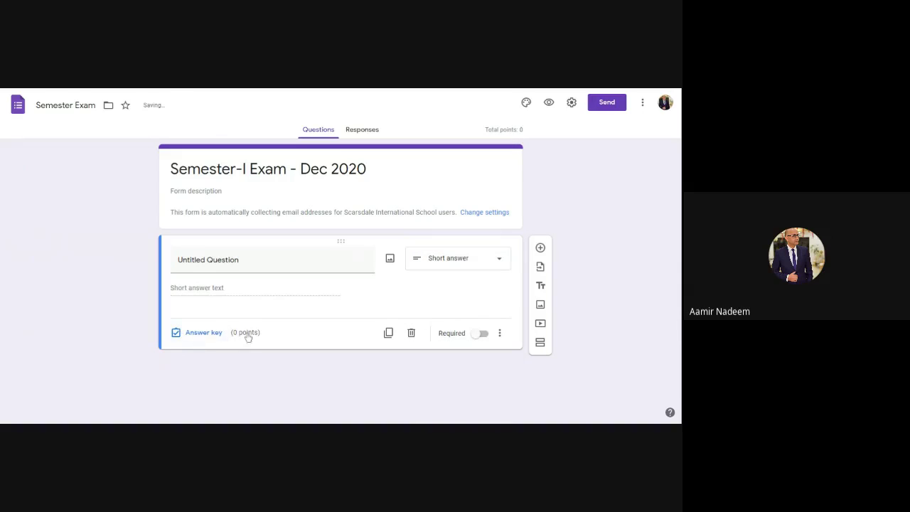
click(207, 261)
text(Name:)
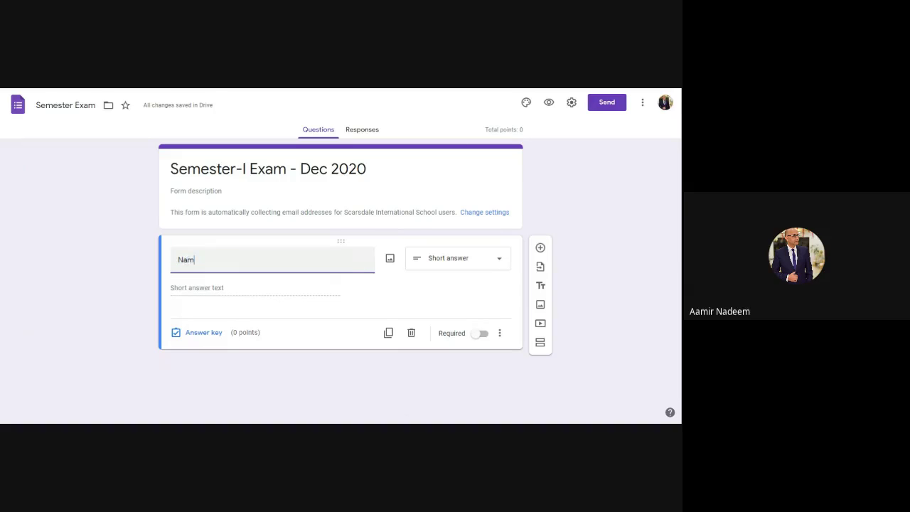
click(136, 297)
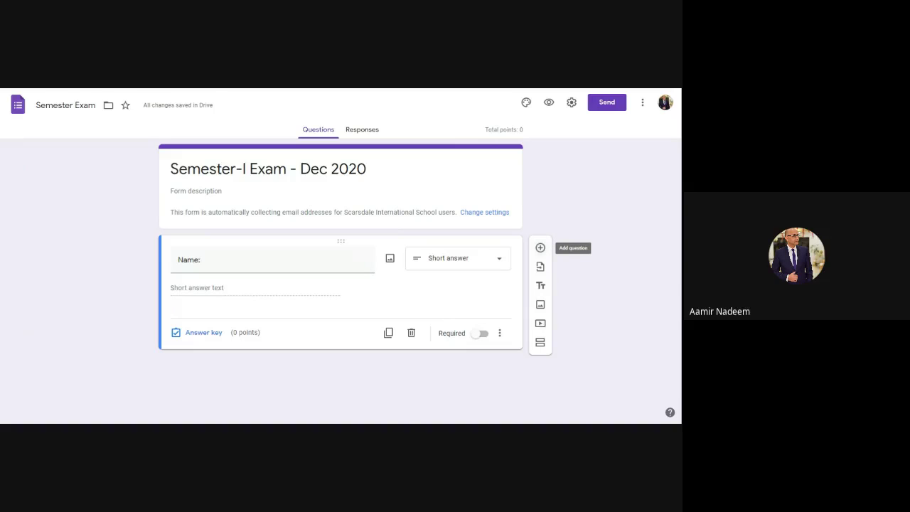
Add a multiple choice question after the "Name:" question and start editing its question text
click(540, 248)
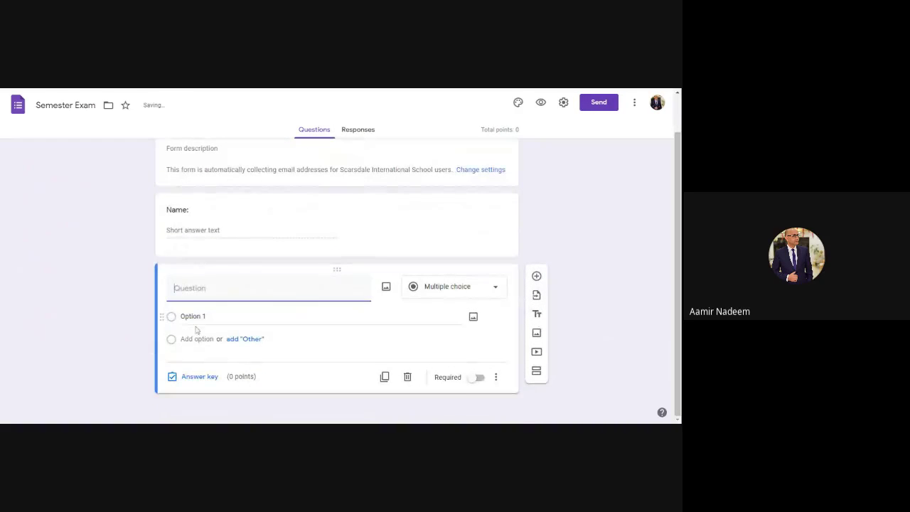
click(448, 288)
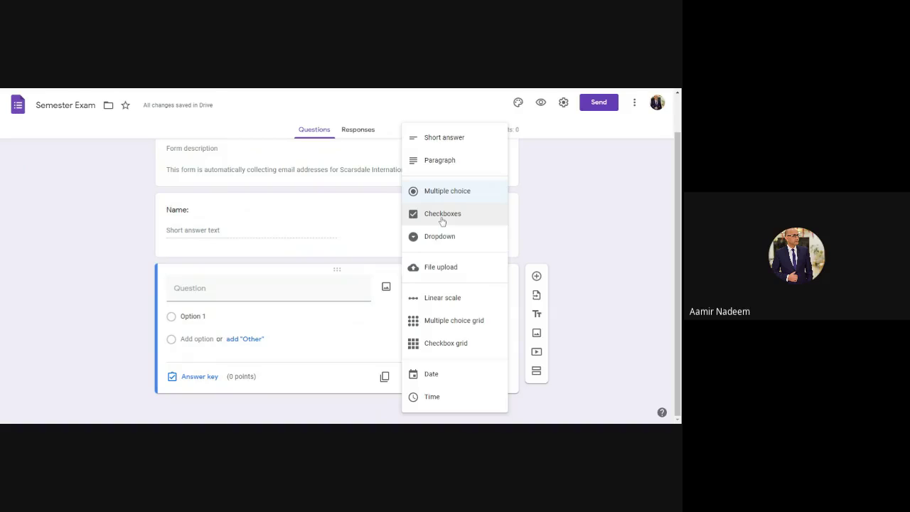
key(Escape)
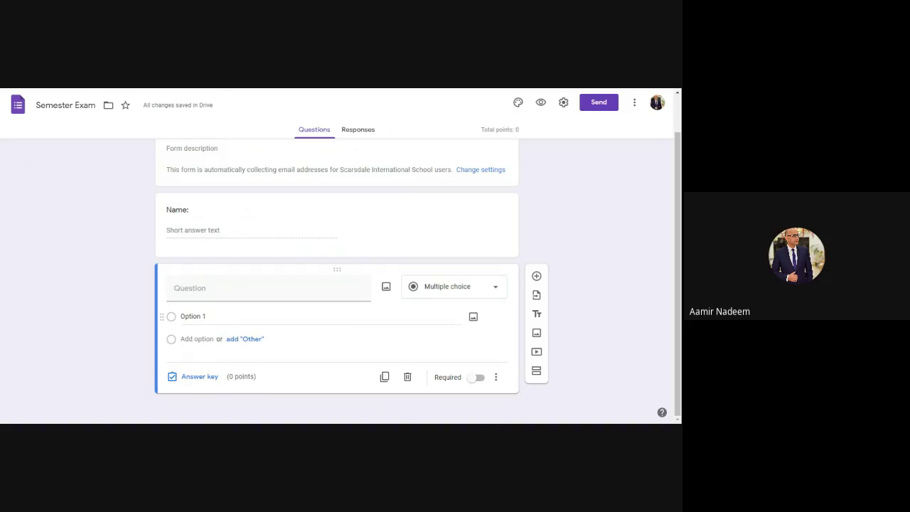
click(272, 289)
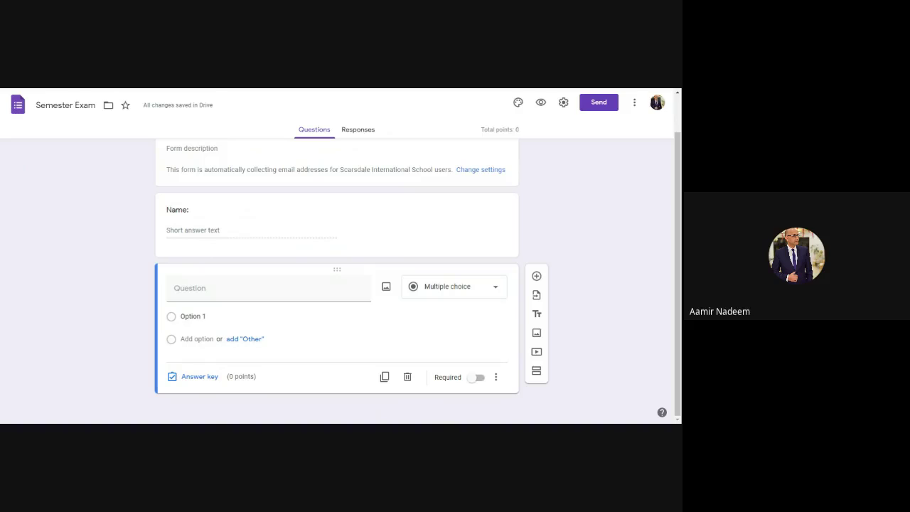
click(268, 288)
Switch to Google Drive and find an existing exam file in the starred Exam Material folder, under 2020-21 > Endogenic
key(ctrl+shift+Tab)
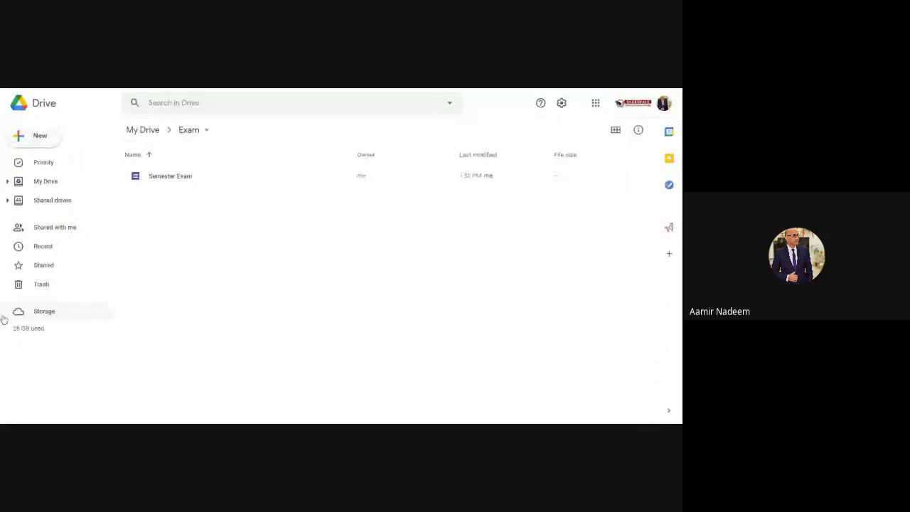
click(48, 200)
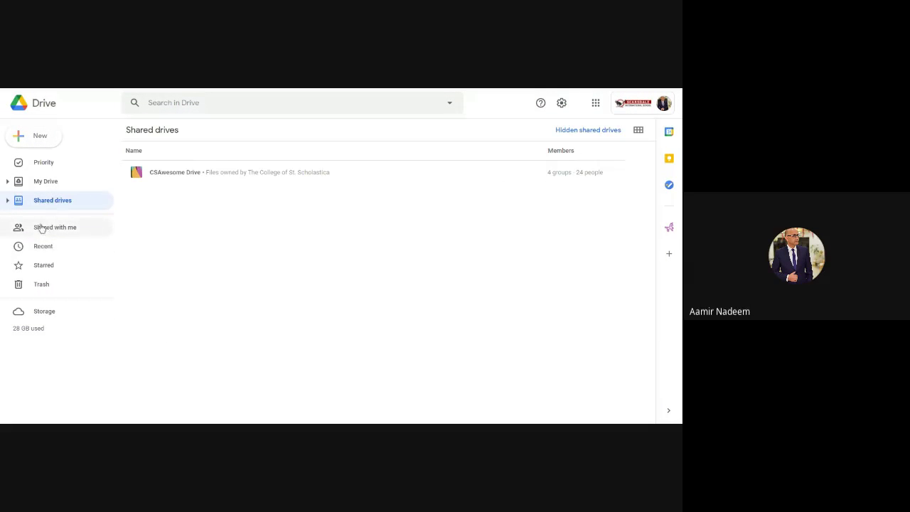
click(49, 249)
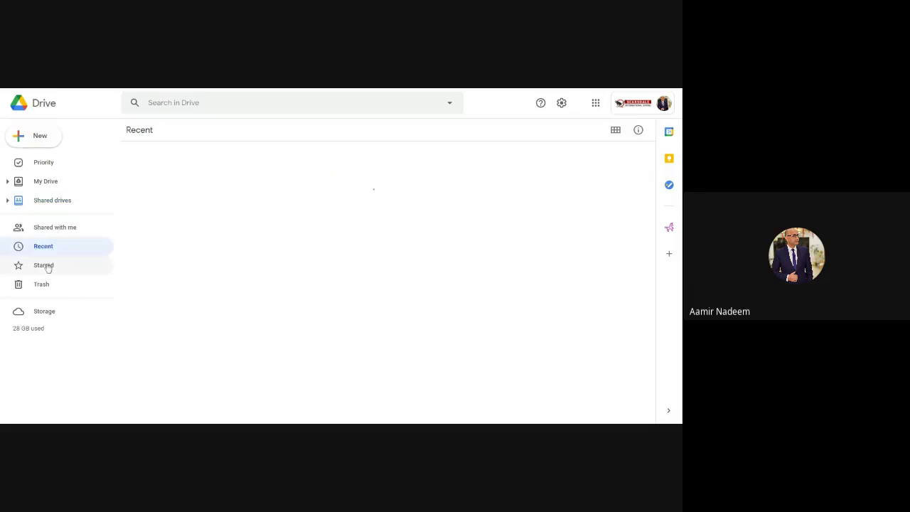
click(50, 266)
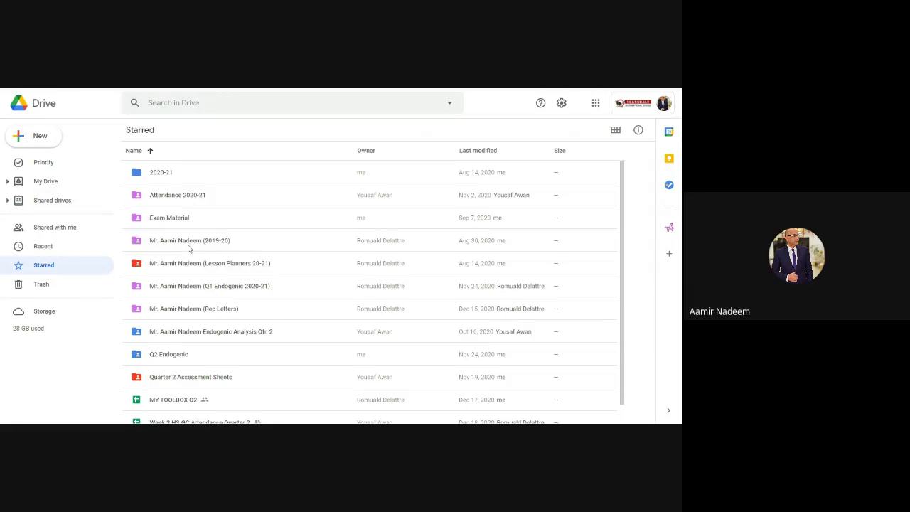
double_click(178, 218)
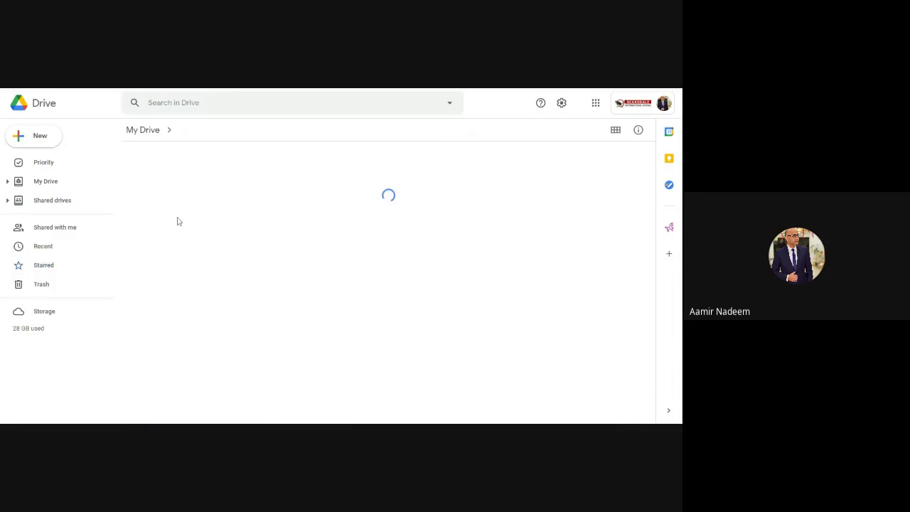
double_click(167, 179)
double_click(168, 180)
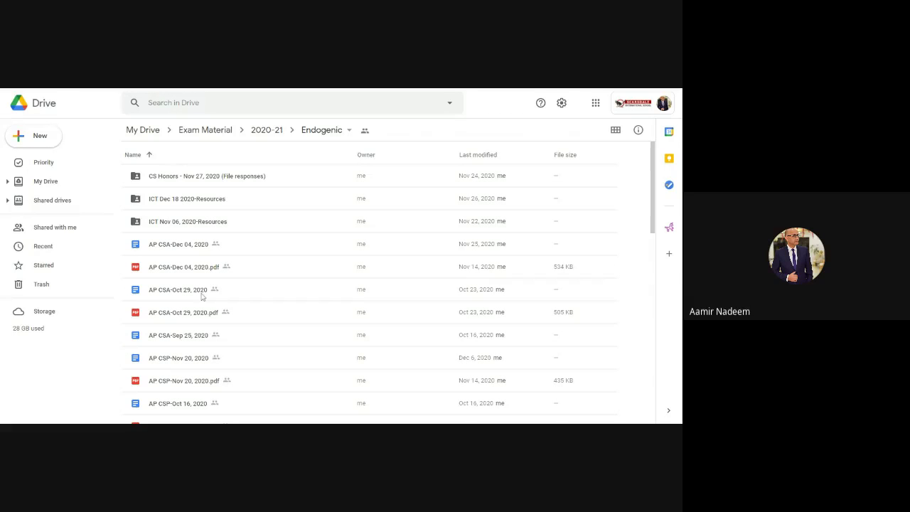
scroll(202, 298, down, 3)
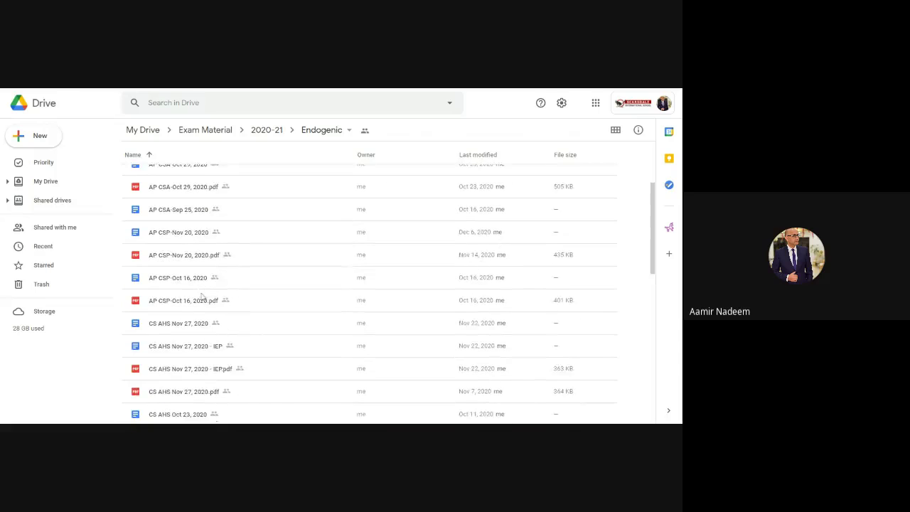
click(177, 310)
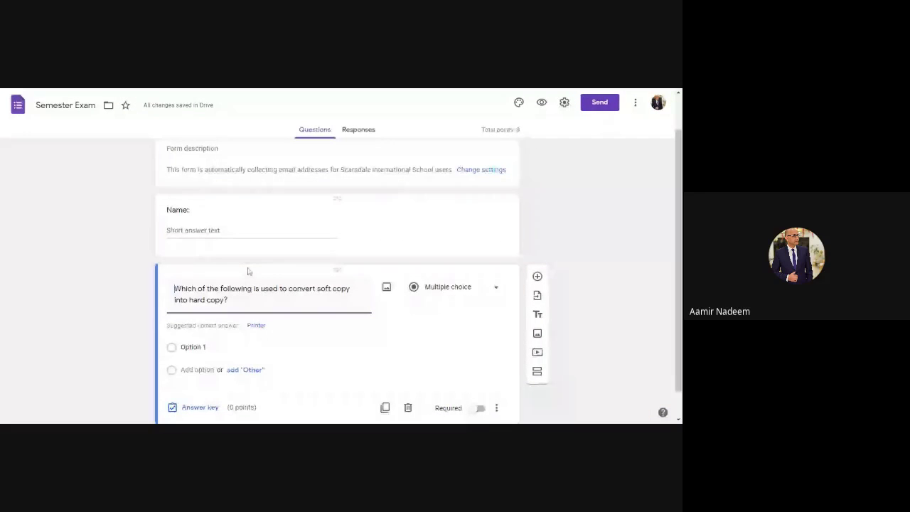
Give the question about converting soft copy into hard copy the options "a) Printer", "b) Webcam", "c) Scanner" and "d) Screen"
scroll(248, 271, down, 1)
click(193, 316)
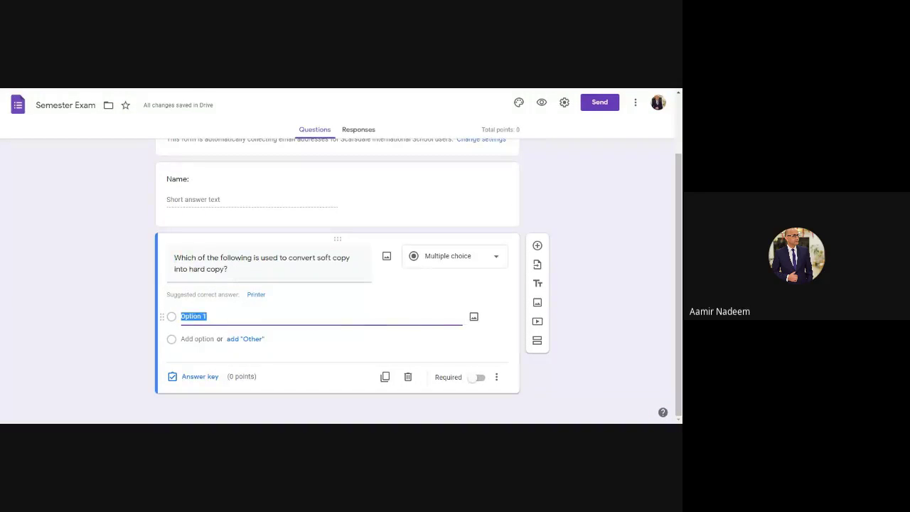
text(a) Printer b) Webcam c) Scanner d) Screen)
scroll(338, 284, down, 2)
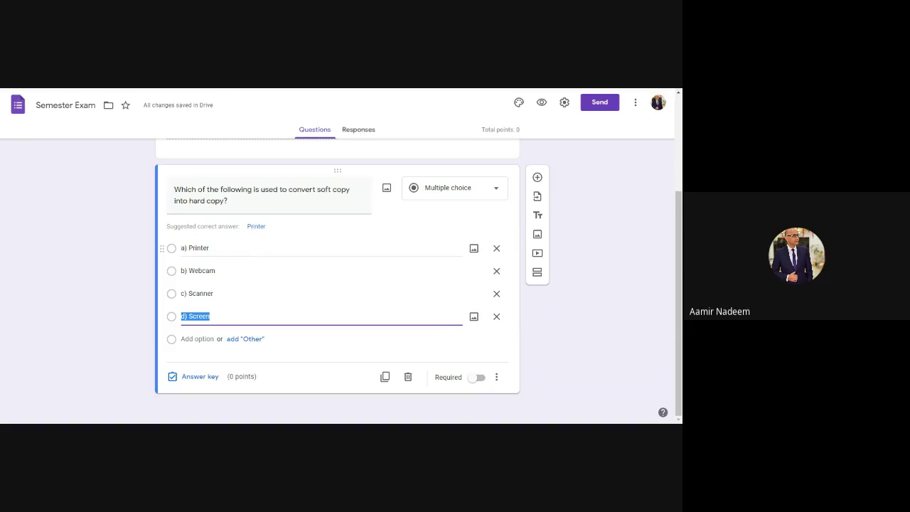
Set "a) Printer" as the correct answer in the question's answer key and make it worth 1 point
click(199, 380)
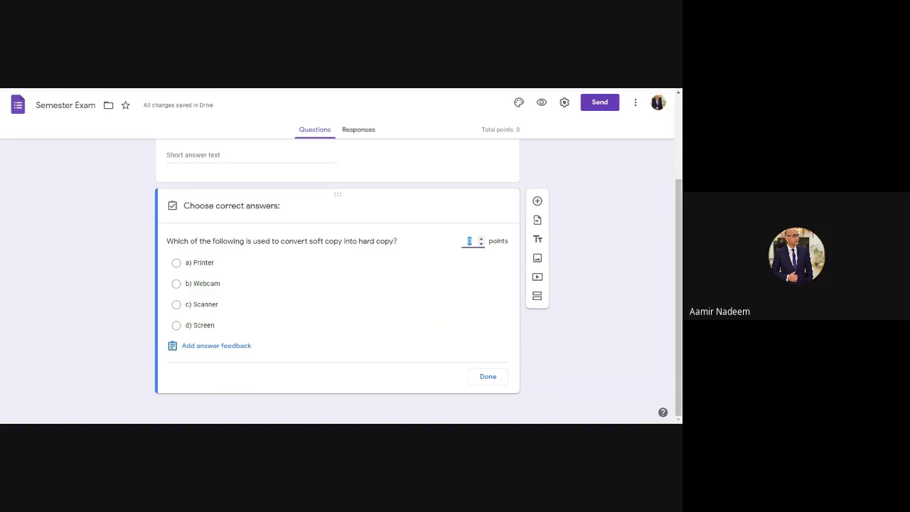
click(205, 264)
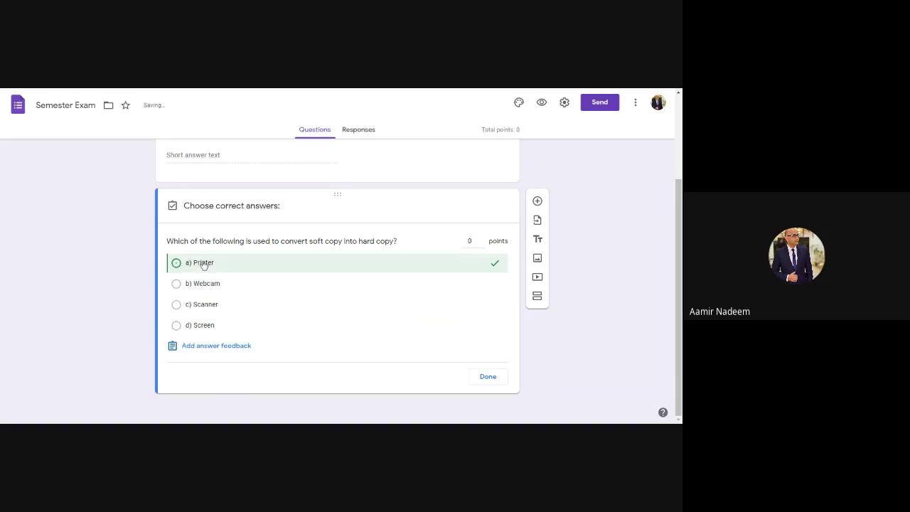
click(481, 239)
click(470, 242)
click(489, 378)
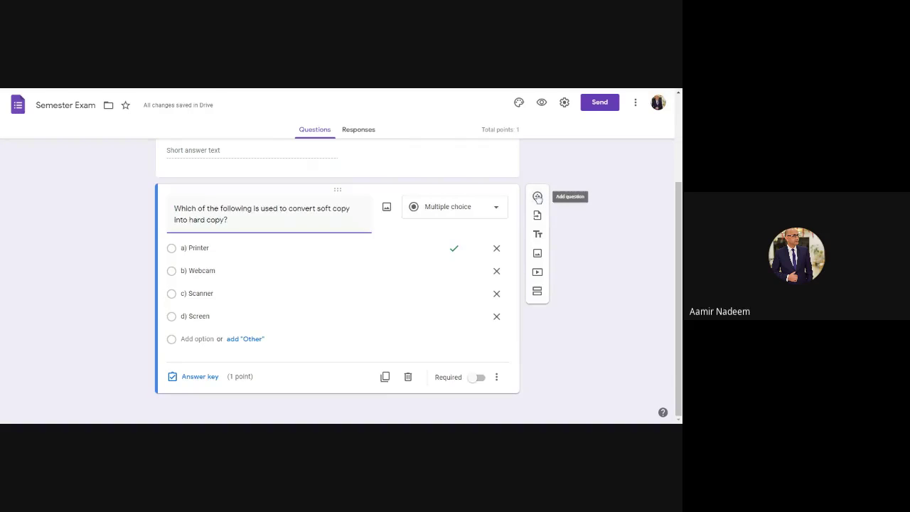
Add a short answer question titled "What is a memory?" after the multiple choice question
click(538, 197)
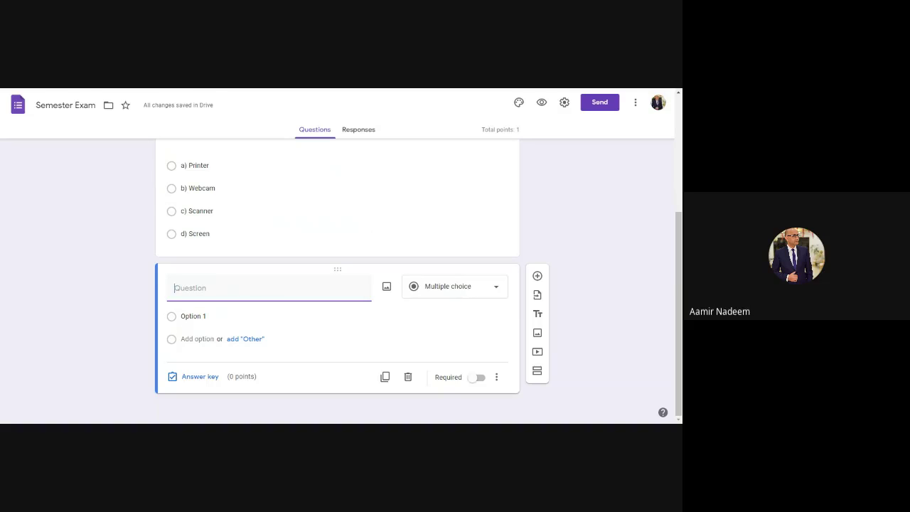
click(464, 288)
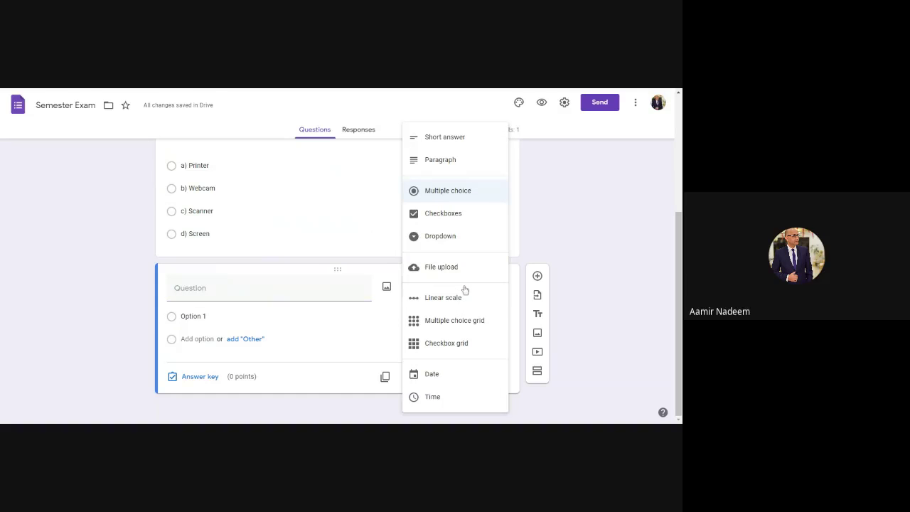
click(444, 142)
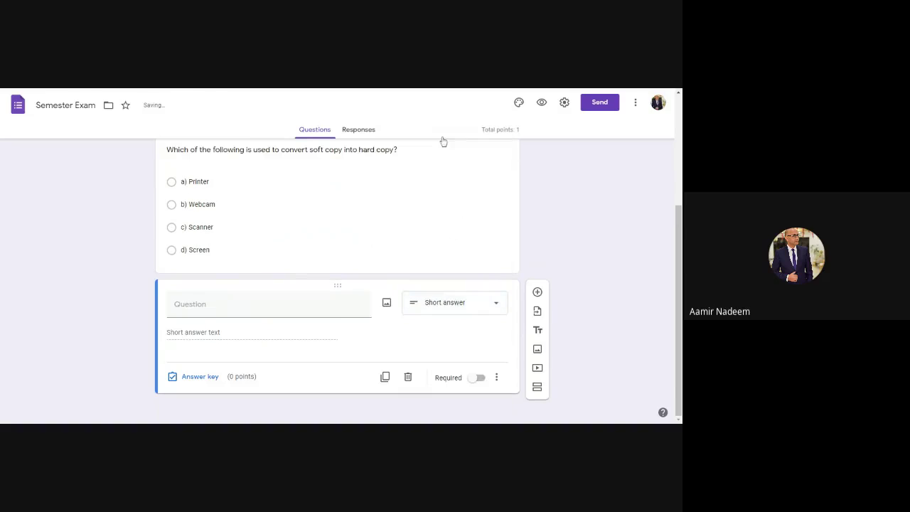
click(199, 309)
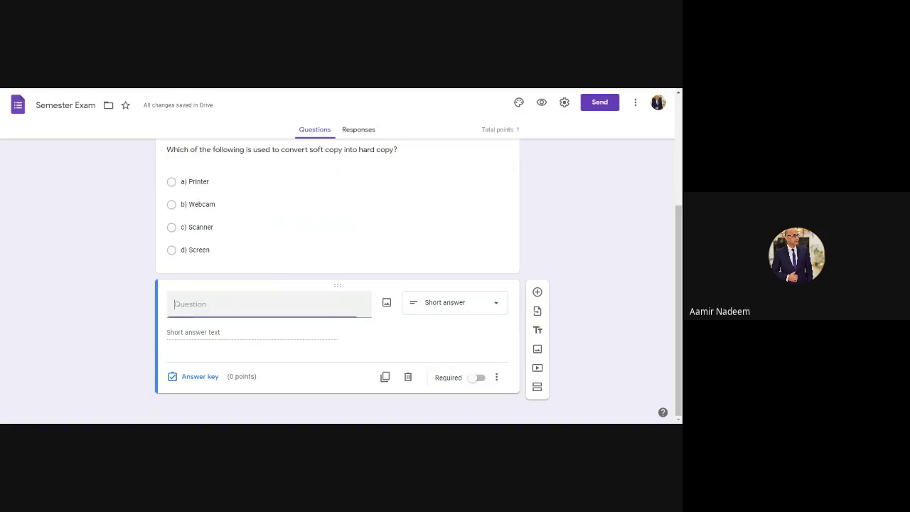
text(Wha)
key(BackSpace)
text(hat is a)
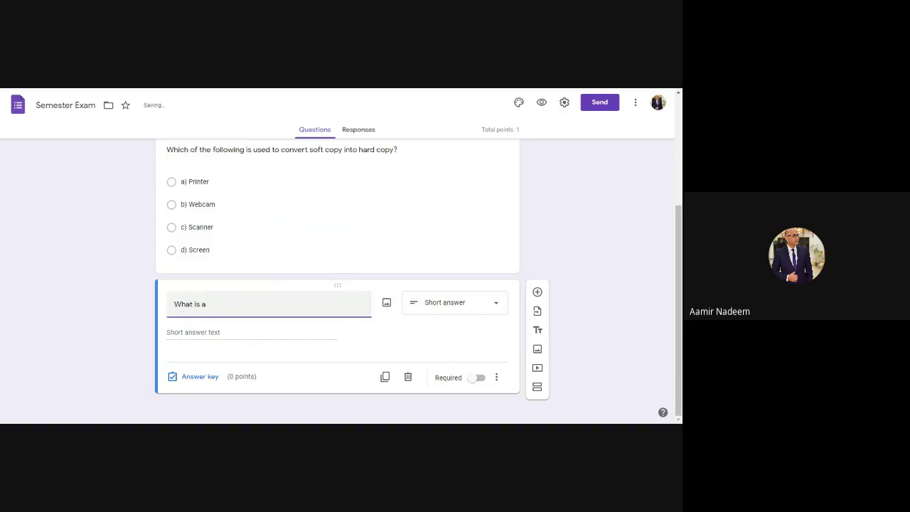
text( memory?)
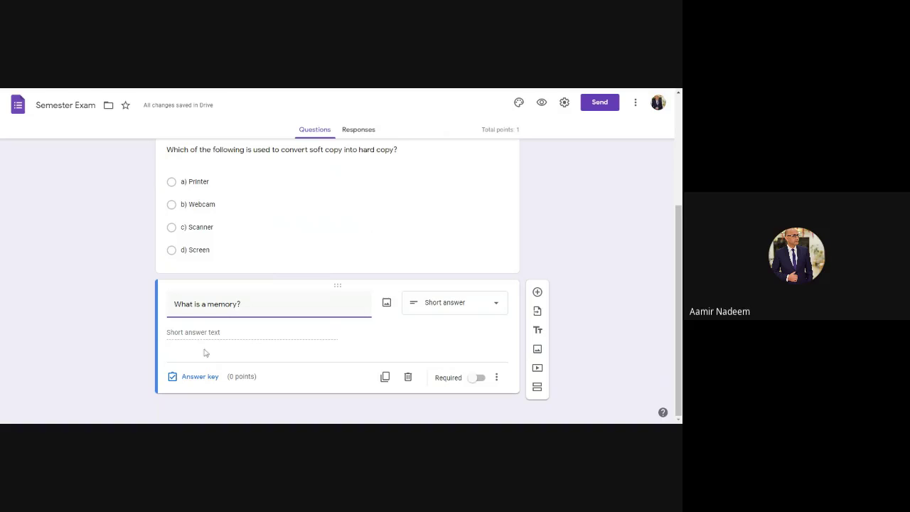
Insert an uploaded "Input Devices of Computer" picture into the memory question and shrink it proportionally
click(387, 303)
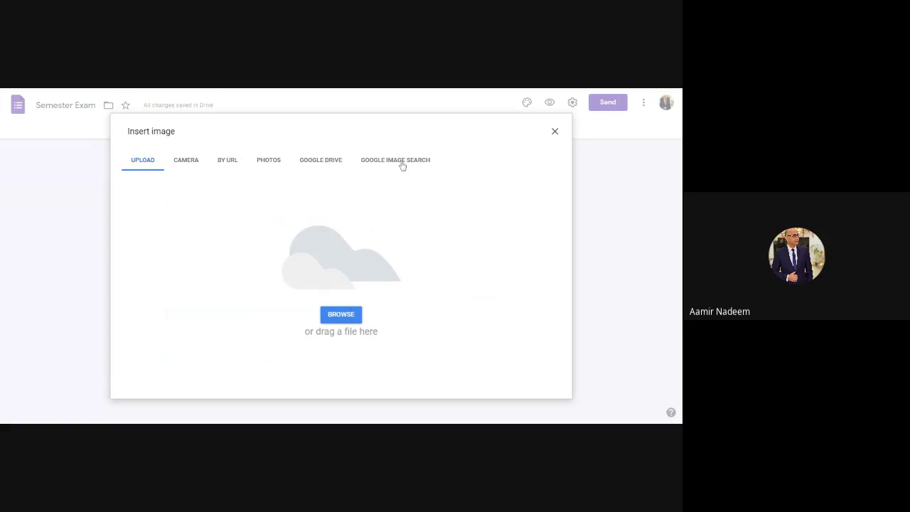
click(344, 316)
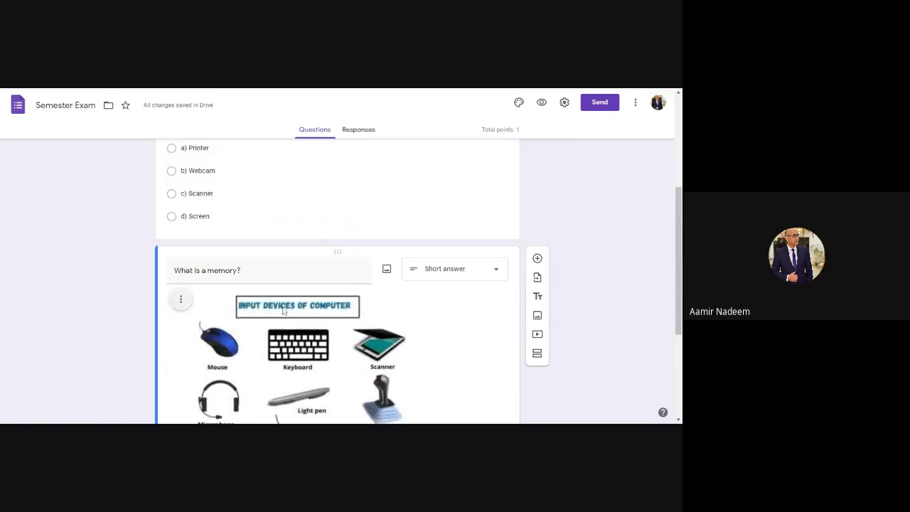
scroll(283, 311, down, 3)
click(286, 243)
scroll(329, 293, up, 1)
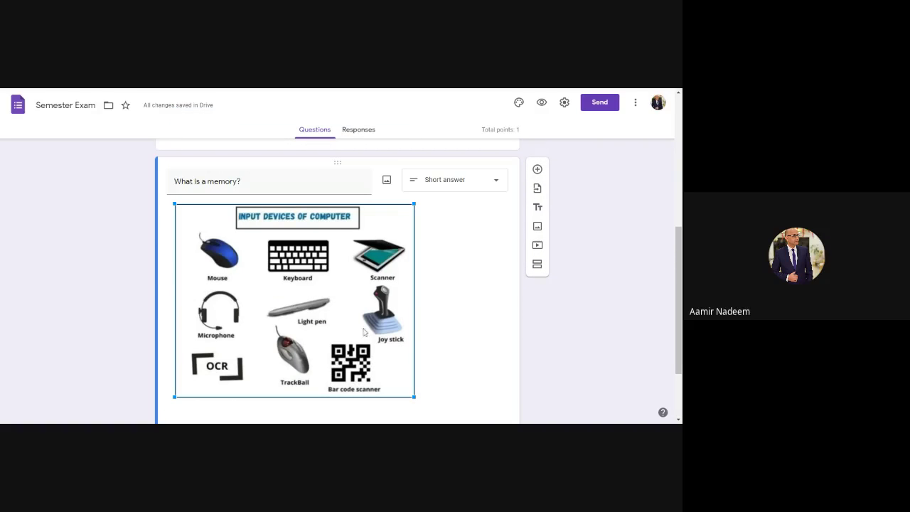
drag(414, 398, 318, 304)
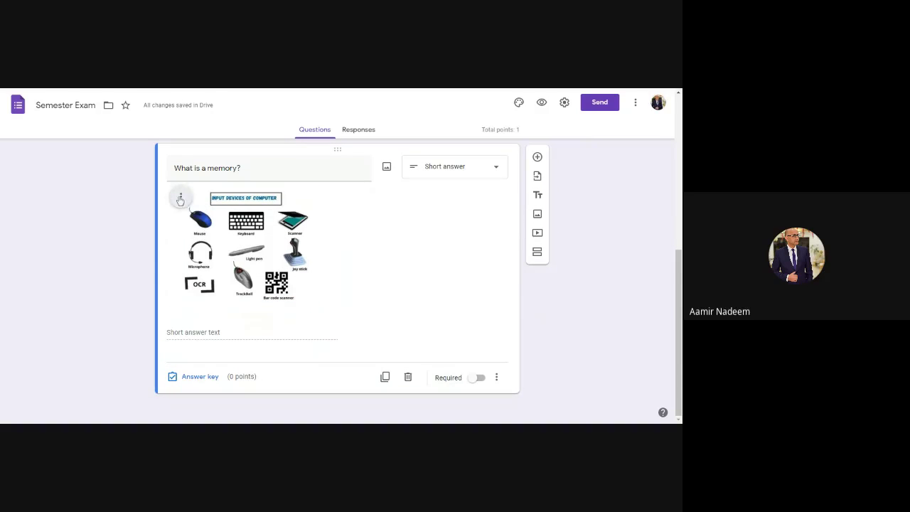
click(180, 199)
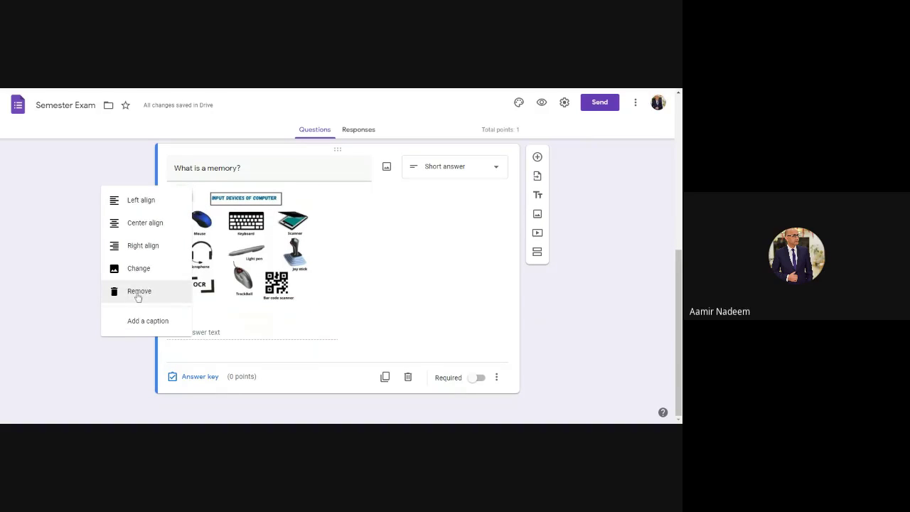
click(340, 246)
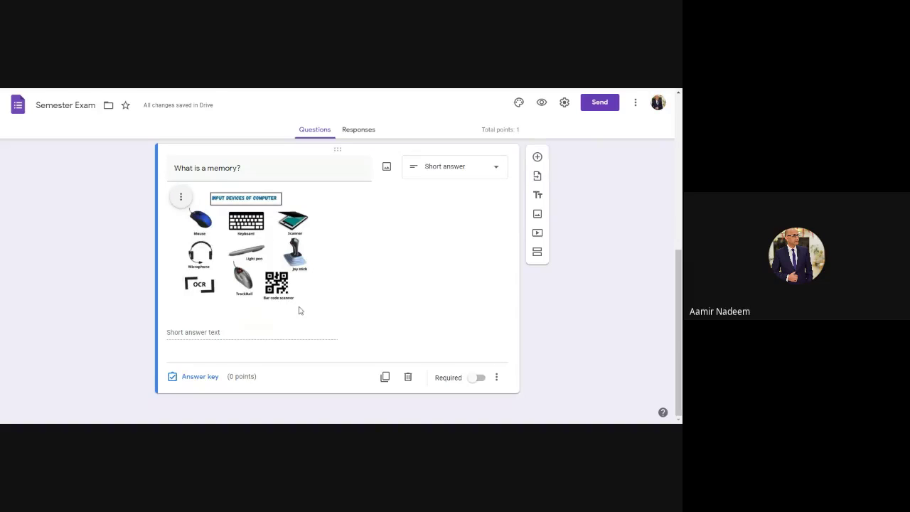
scroll(299, 310, up, 1)
scroll(335, 257, down, 1)
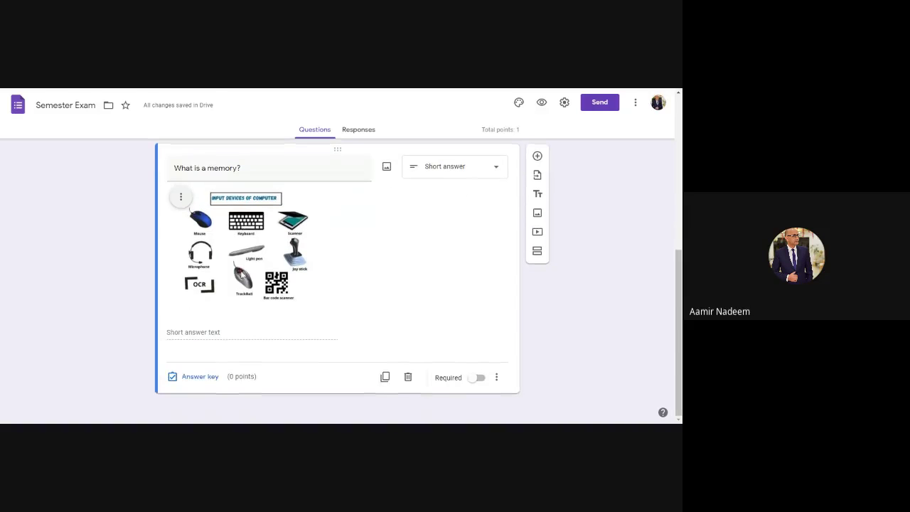
Set the memory question's value to 4 points in its answer key
click(200, 377)
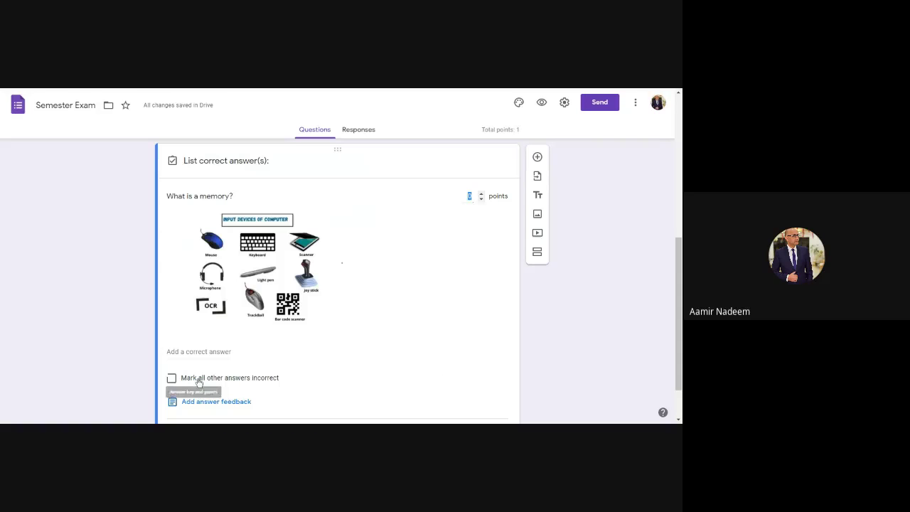
scroll(236, 324, down, 1)
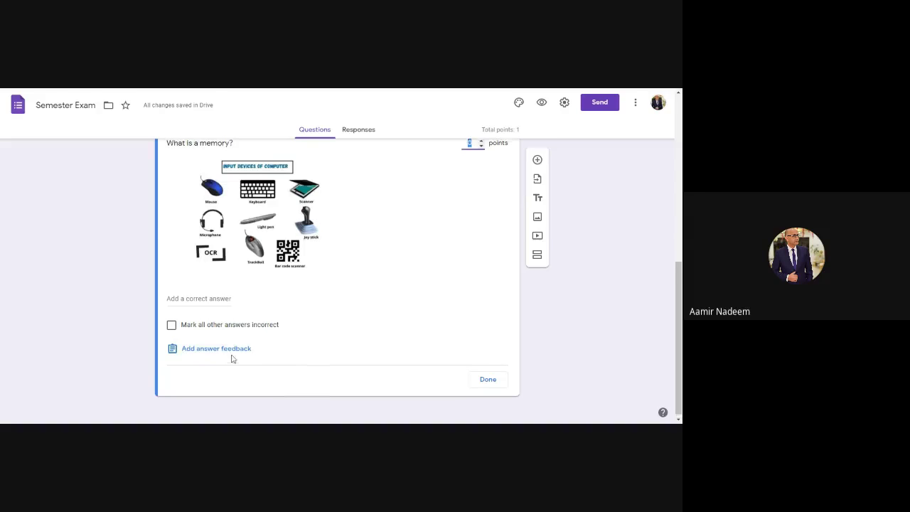
scroll(232, 357, up, 3)
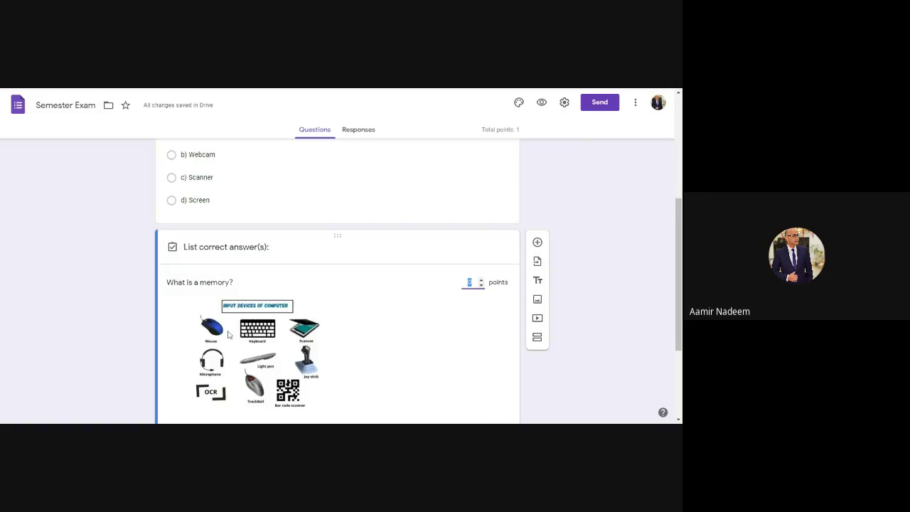
scroll(228, 335, down, 2)
scroll(228, 335, up, 1)
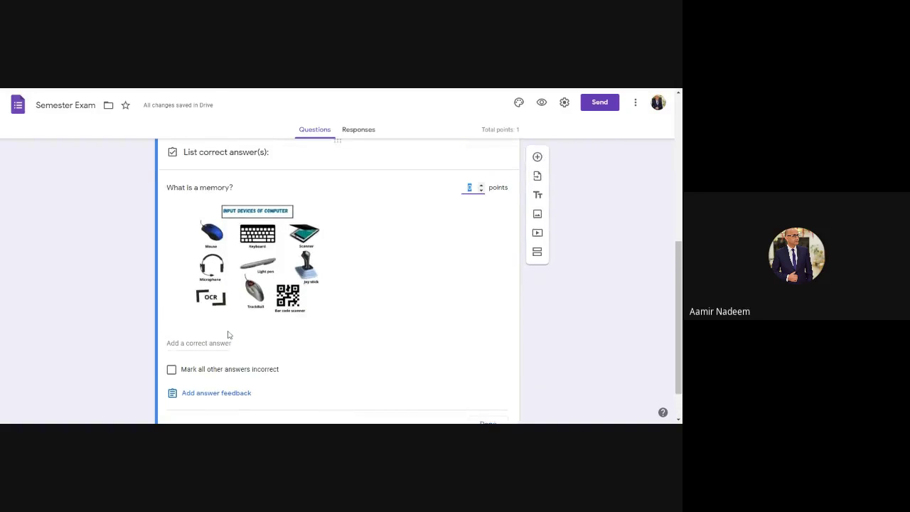
scroll(229, 335, down, 1)
scroll(420, 317, up, 1)
click(481, 188)
scroll(378, 256, down, 1)
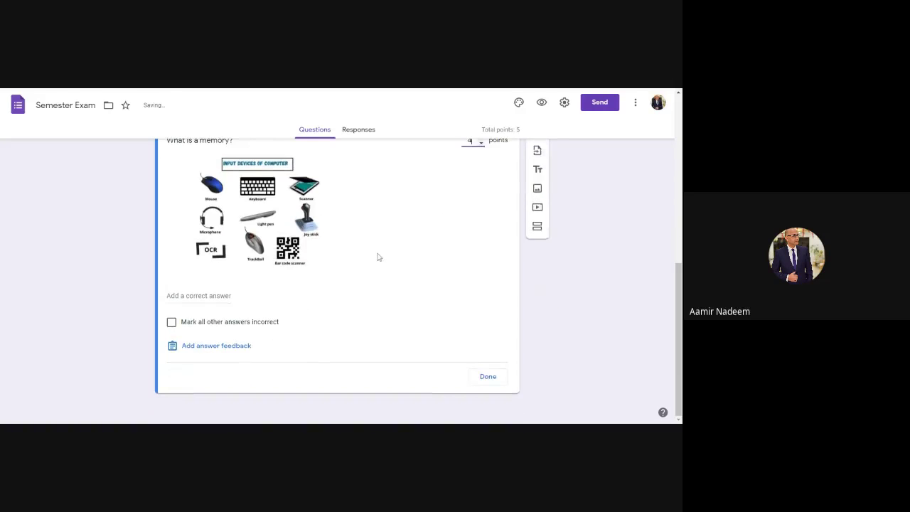
Close the memory question's answer key and check the question's picture and the multiple choice question before it
scroll(476, 270, up, 2)
scroll(477, 270, down, 2)
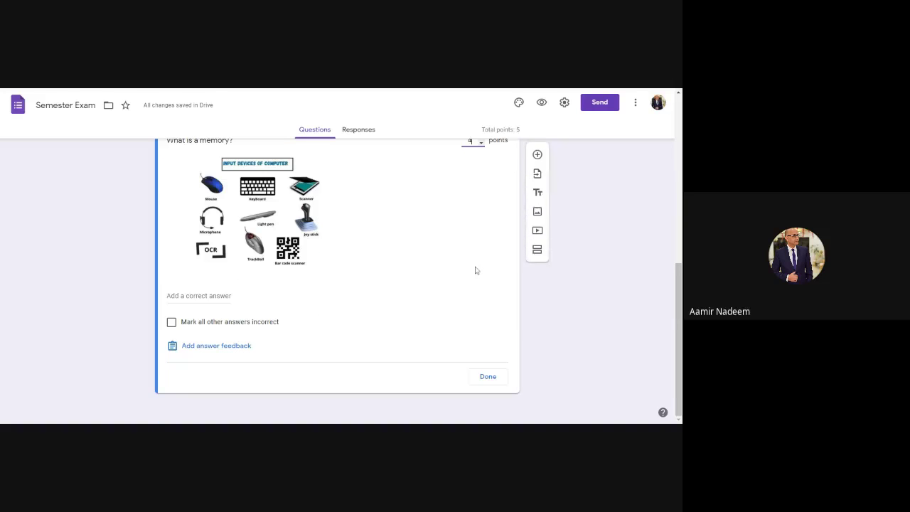
click(484, 378)
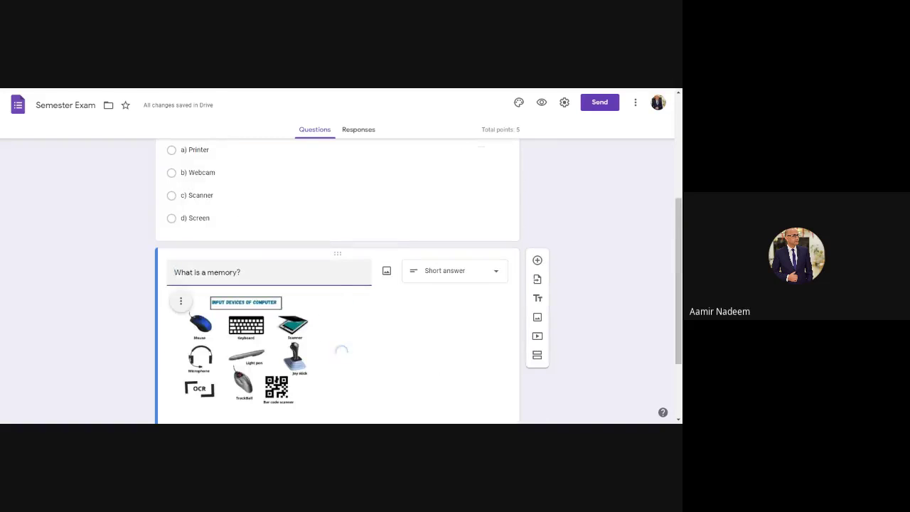
scroll(340, 357, down, 2)
scroll(304, 266, up, 6)
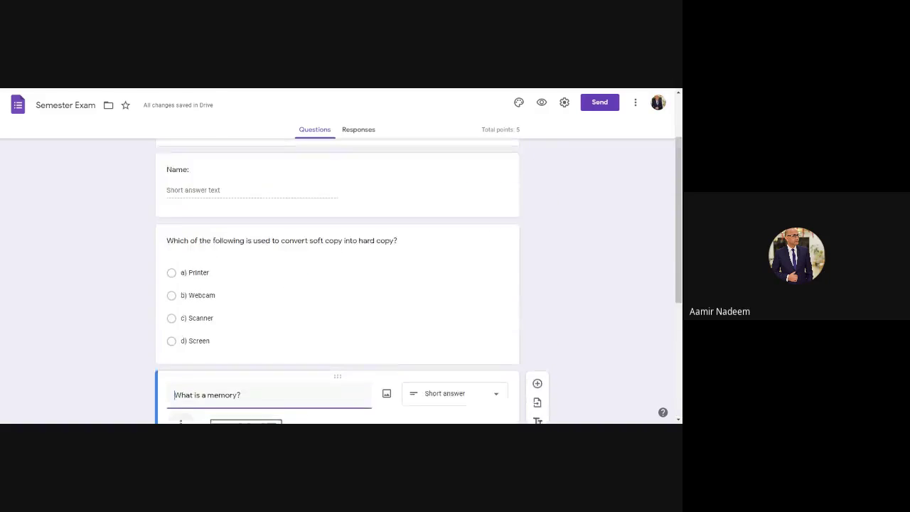
scroll(305, 266, down, 2)
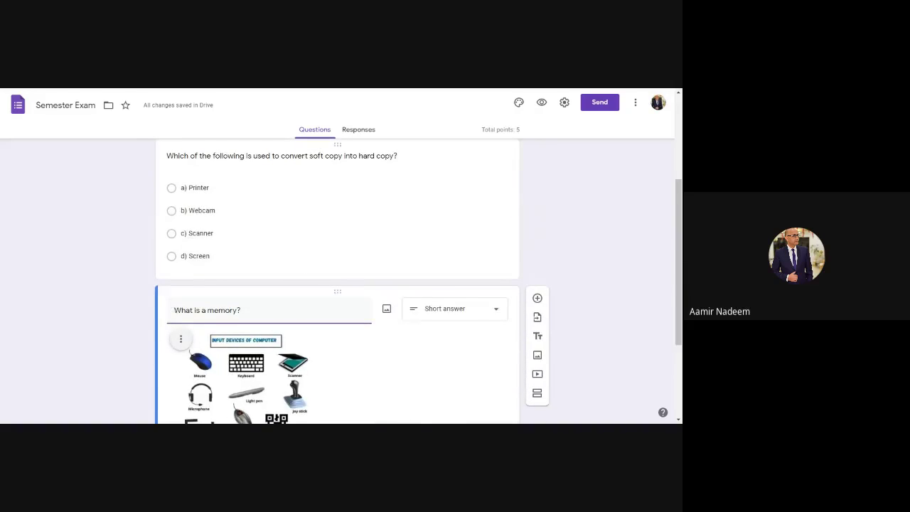
scroll(257, 251, down, 2)
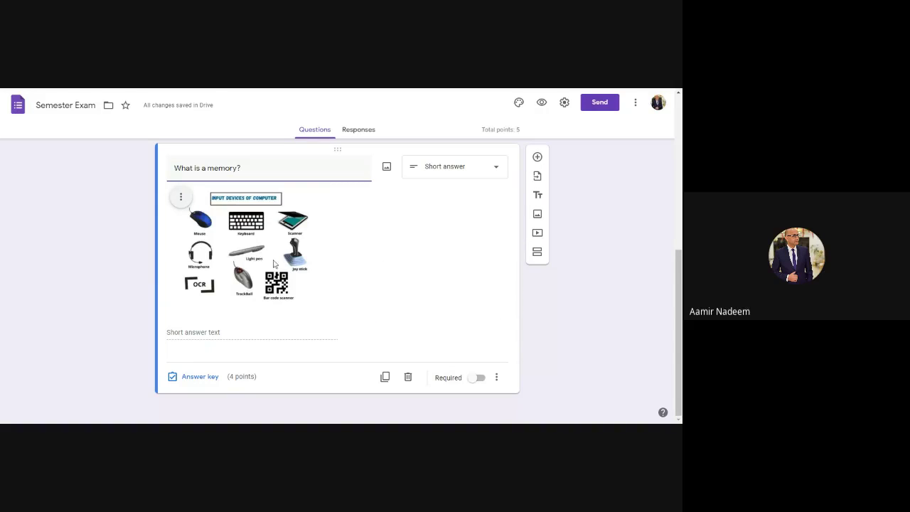
click(253, 240)
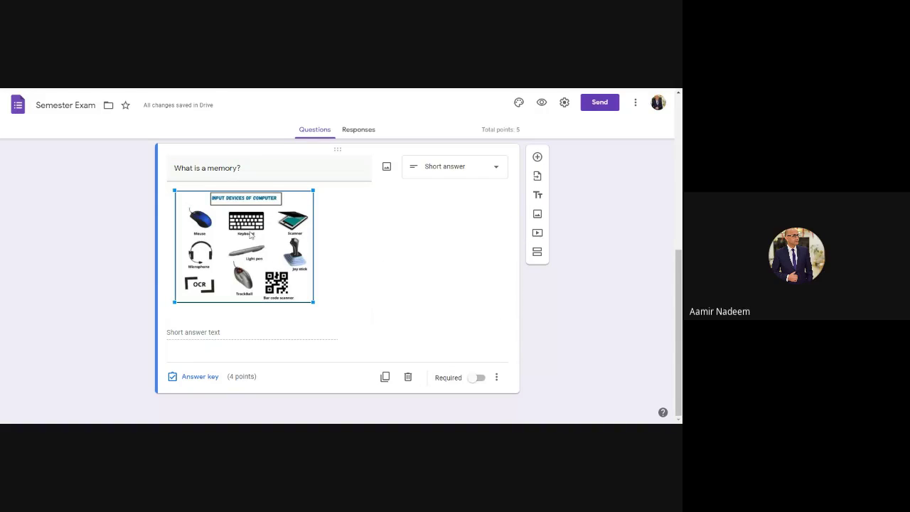
click(343, 261)
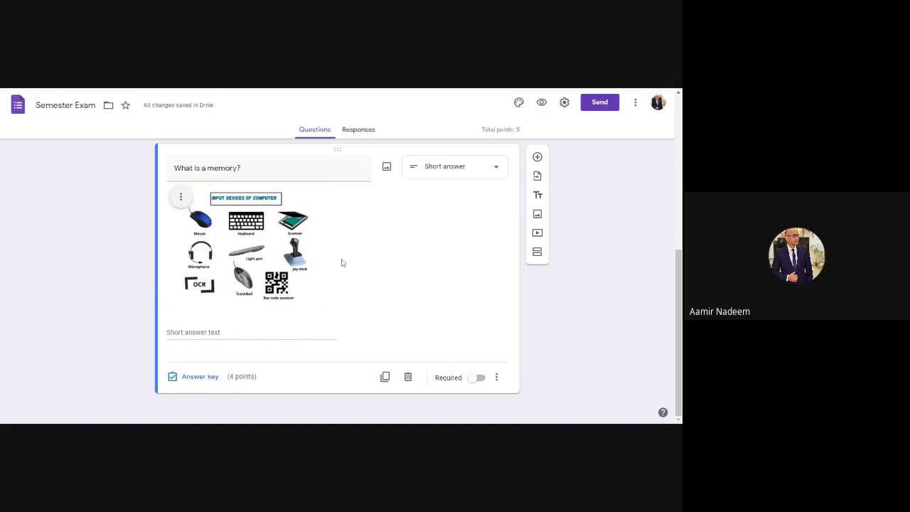
click(538, 156)
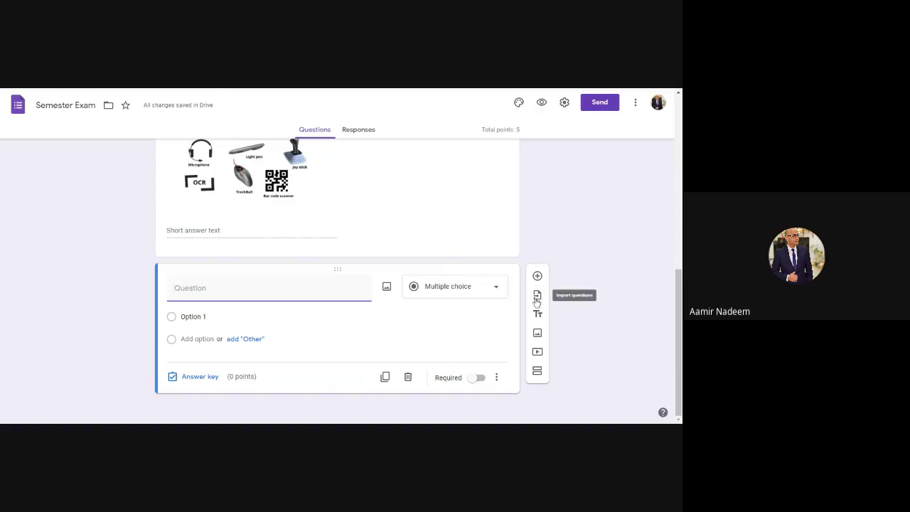
click(538, 353)
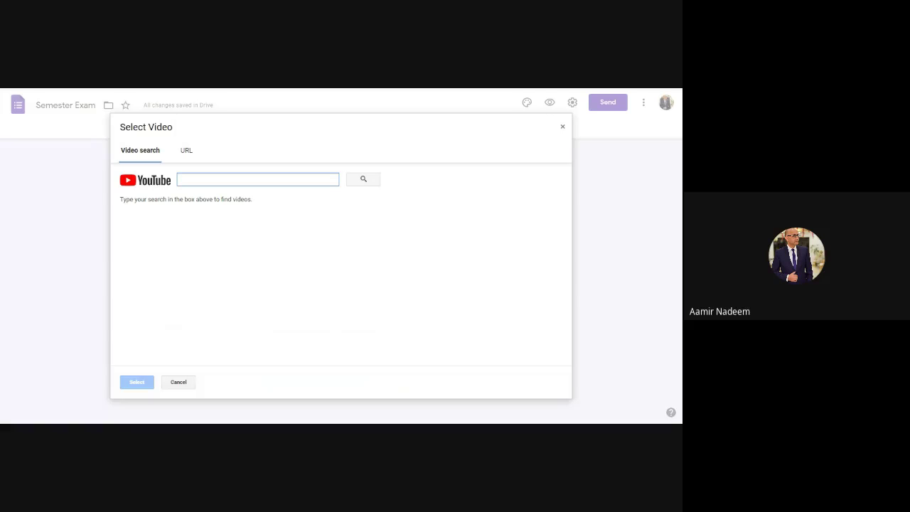
click(179, 384)
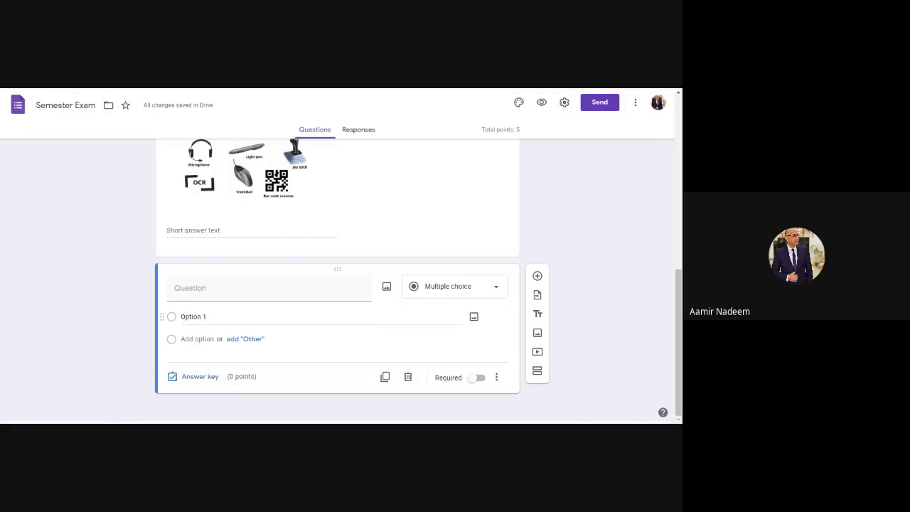
scroll(234, 239, up, 2)
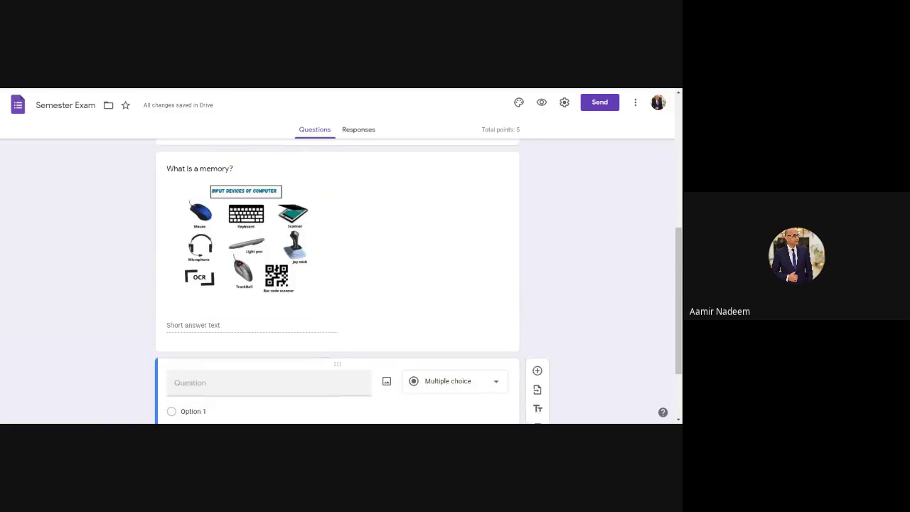
scroll(270, 228, down, 2)
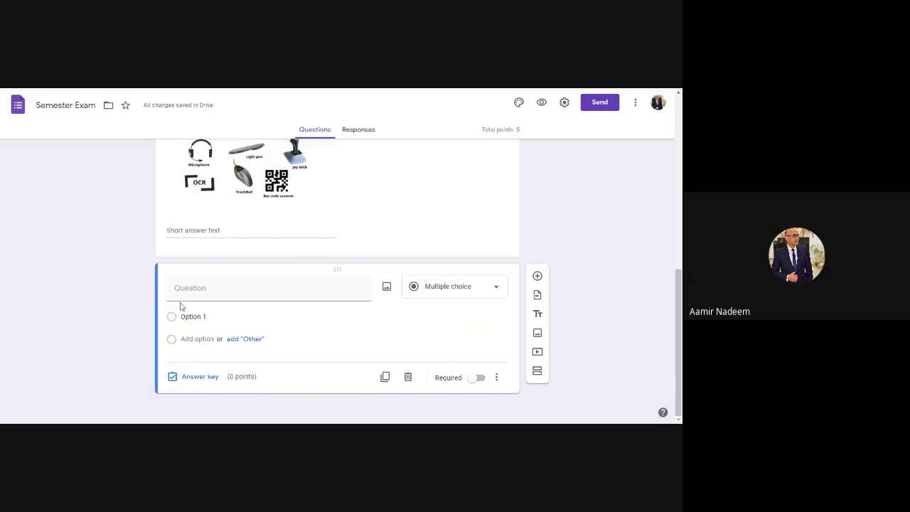
click(409, 377)
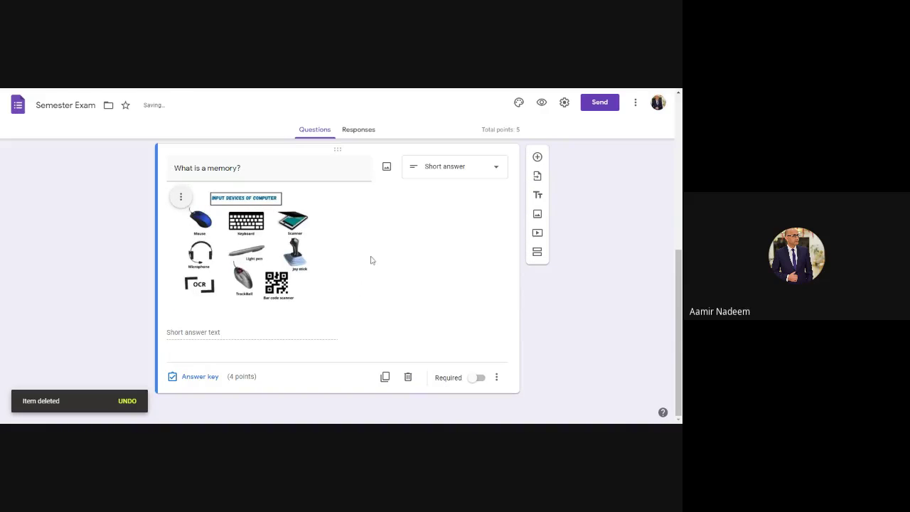
Review the exam form from its title and Name field through the multiple choice and memory questions
scroll(370, 260, up, 5)
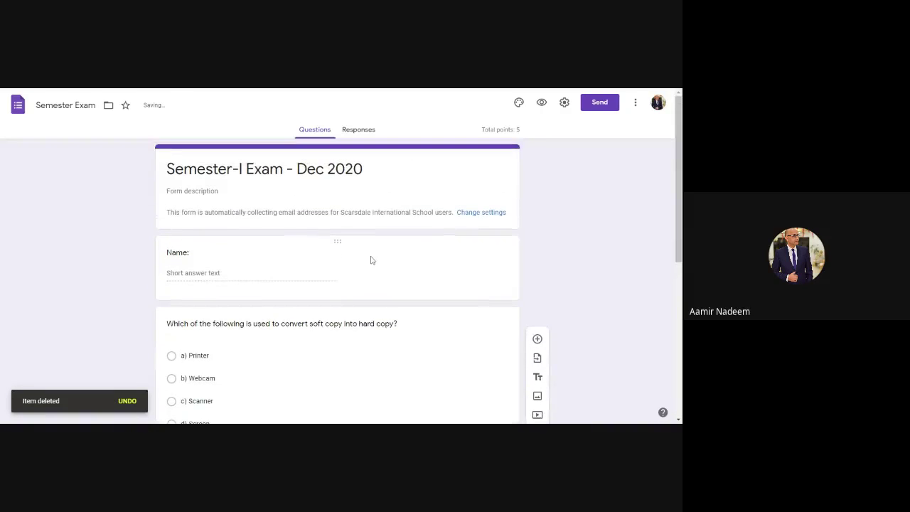
scroll(371, 260, down, 2)
scroll(371, 260, up, 2)
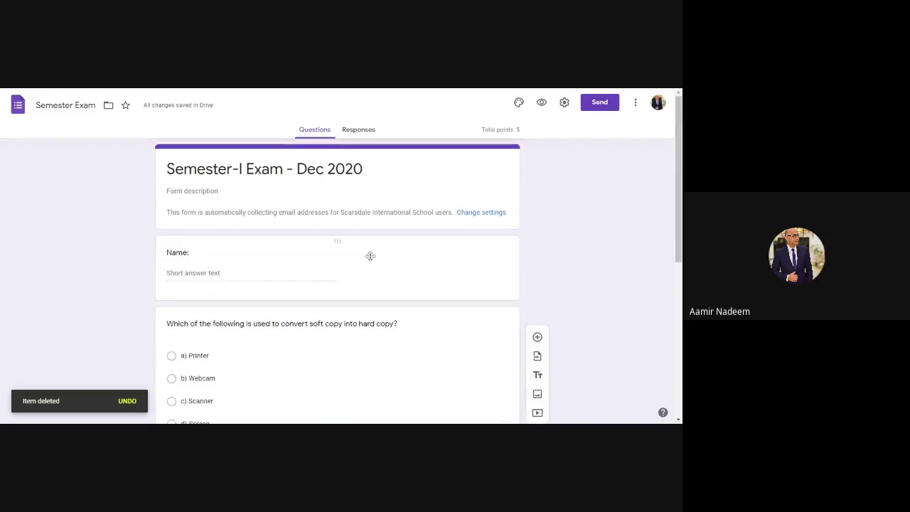
scroll(350, 224, down, 1)
scroll(350, 224, down, 1)
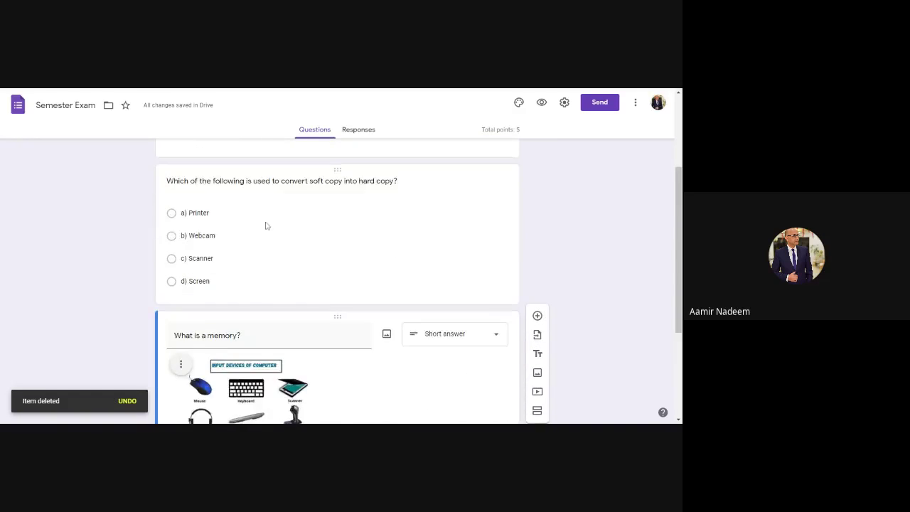
scroll(264, 225, down, 2)
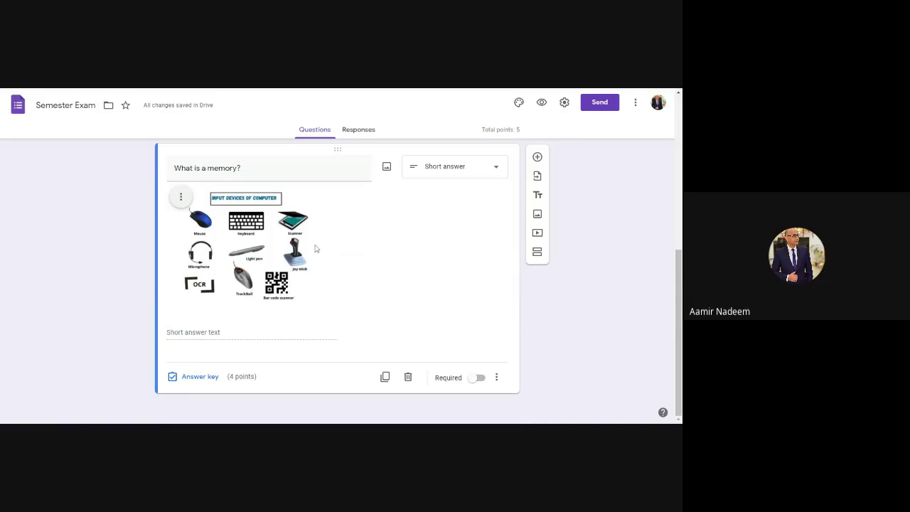
scroll(320, 250, up, 4)
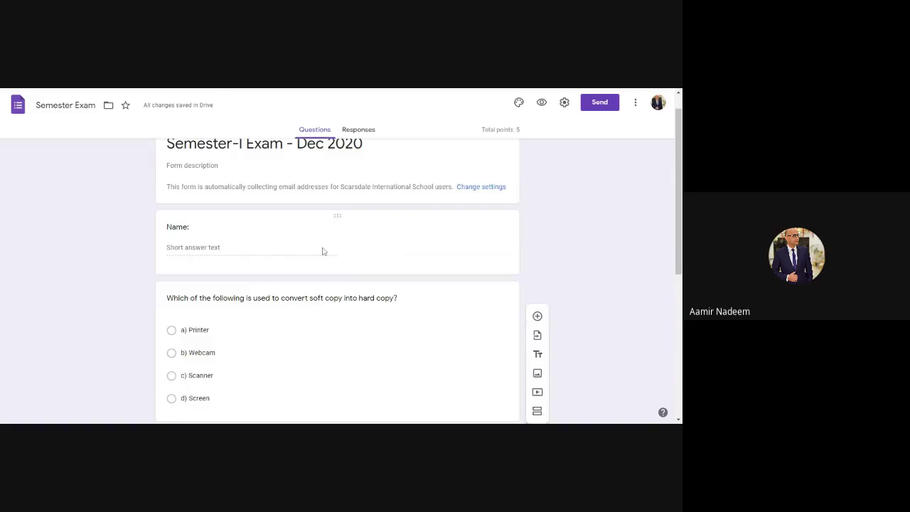
scroll(323, 251, down, 1)
scroll(323, 251, down, 2)
scroll(480, 345, down, 1)
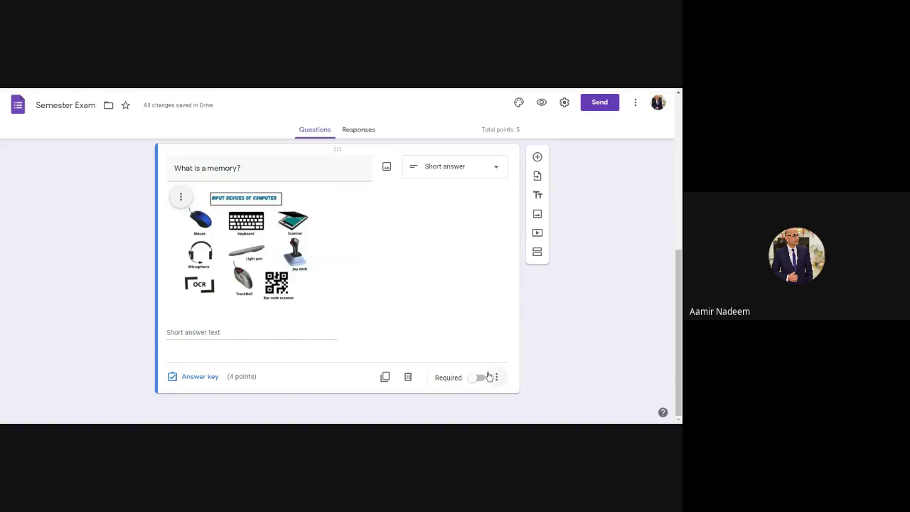
Make the Name question required, leaving the memory question optional
click(481, 381)
click(472, 383)
scroll(419, 327, up, 3)
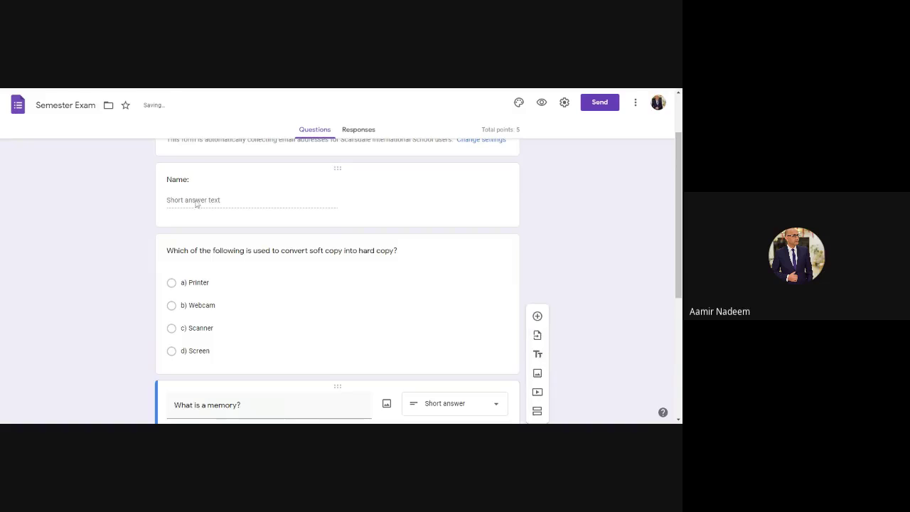
click(198, 203)
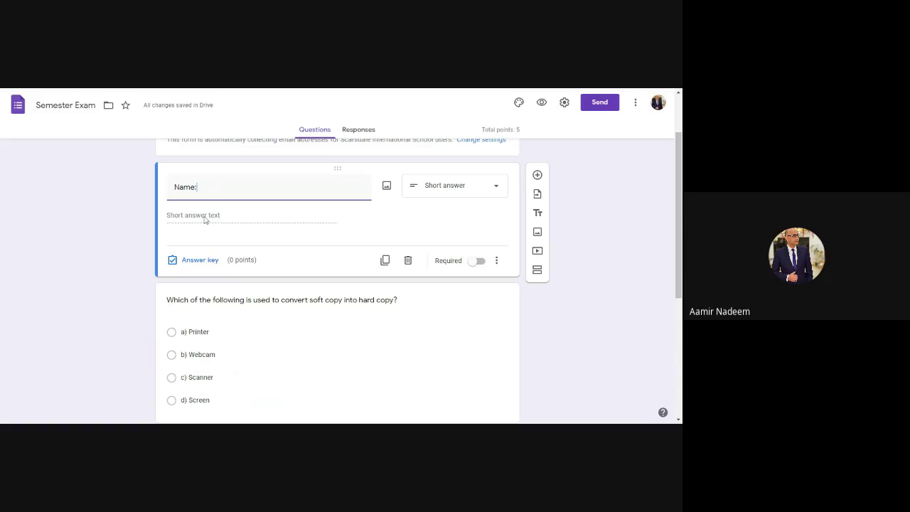
click(480, 261)
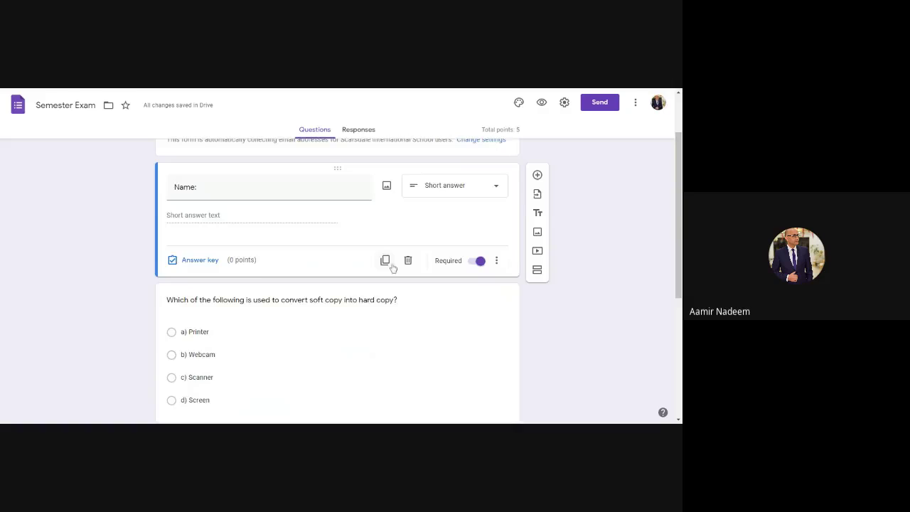
Review the whole form again, opening the hard copy multiple choice question to examine its options, marked answer and required setting
scroll(393, 268, up, 1)
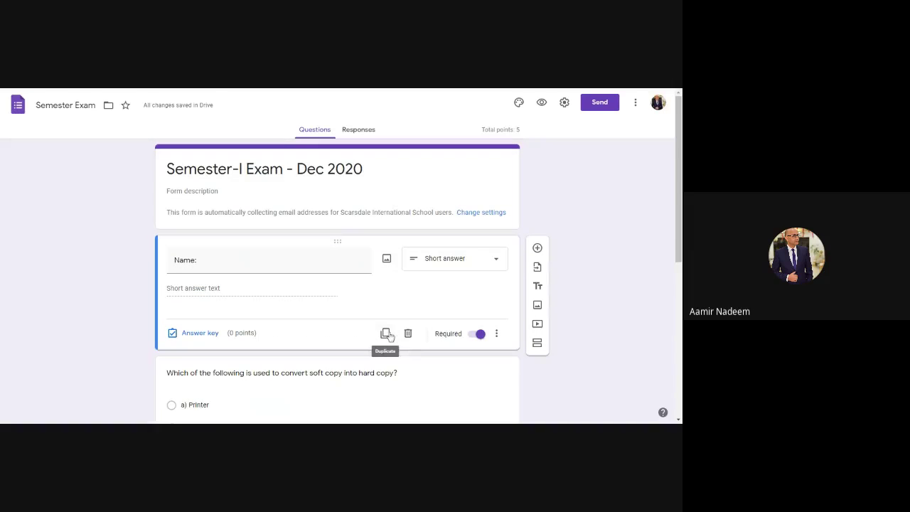
scroll(389, 337, down, 4)
scroll(410, 252, up, 2)
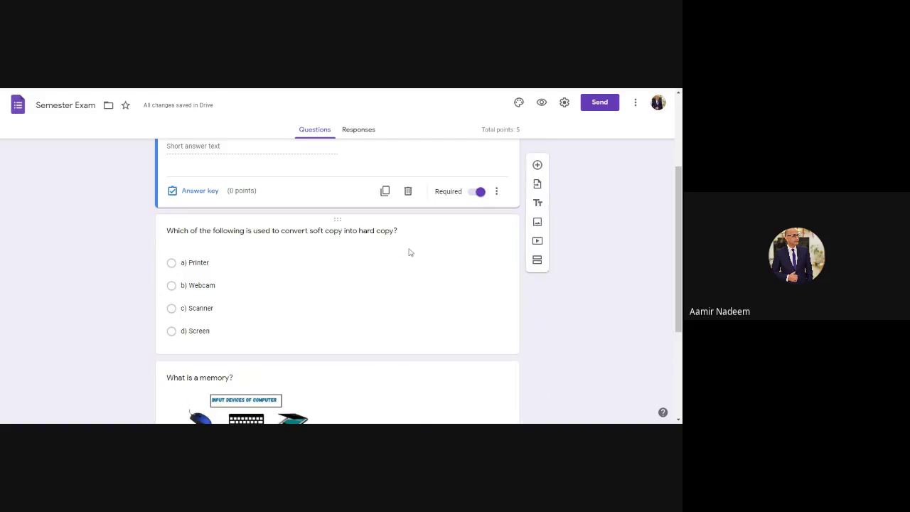
scroll(341, 273, up, 2)
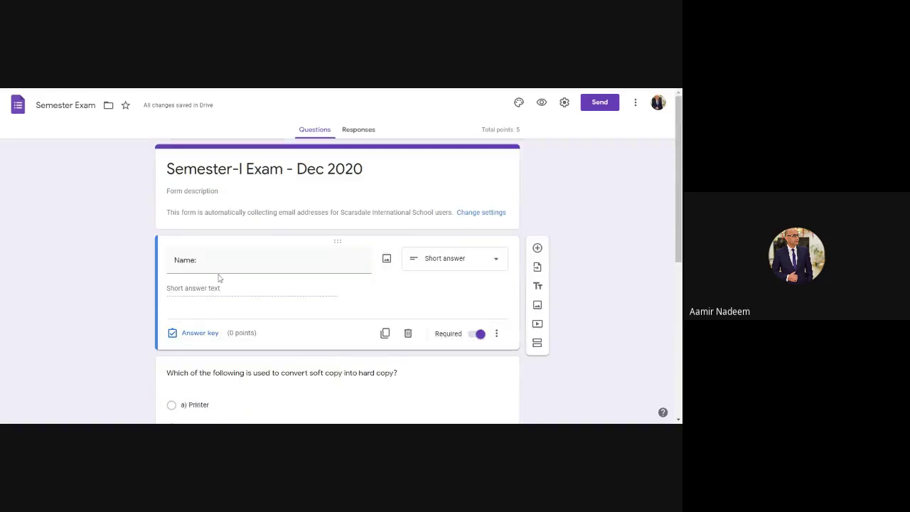
scroll(219, 279, down, 2)
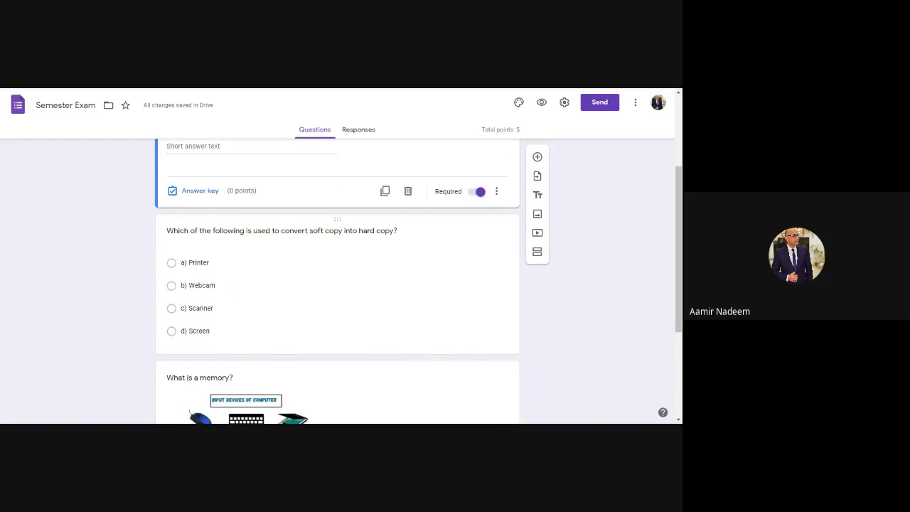
click(198, 285)
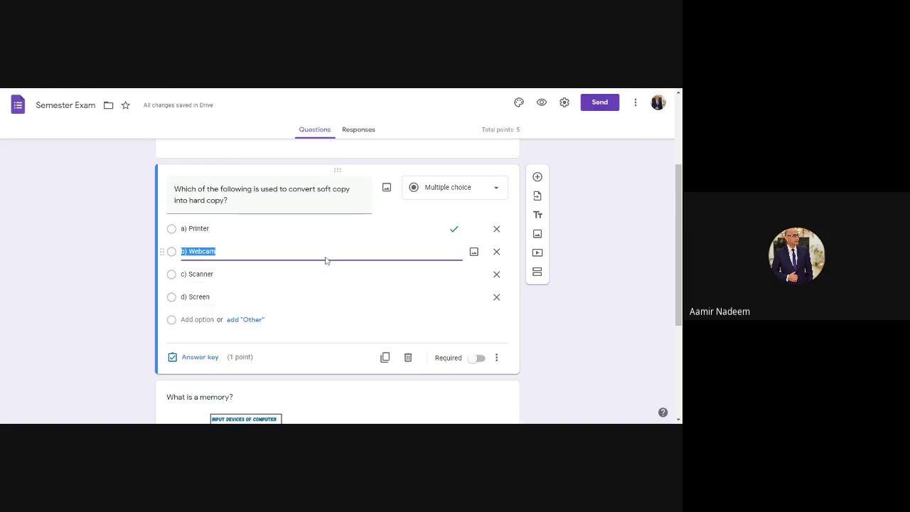
scroll(294, 295, down, 3)
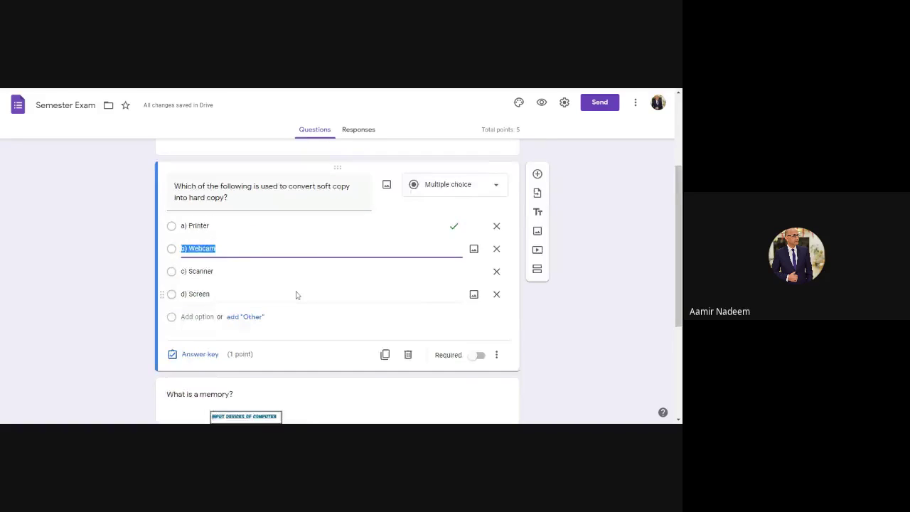
scroll(294, 294, up, 2)
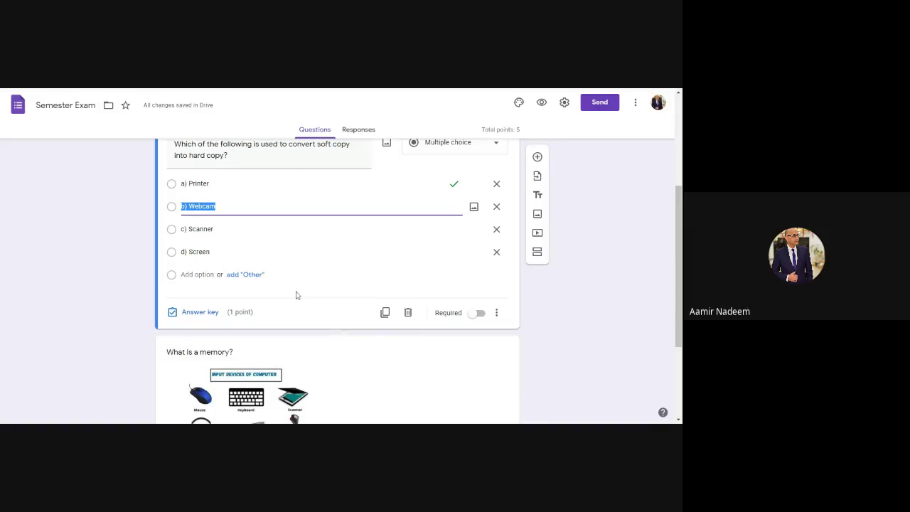
scroll(295, 294, down, 2)
scroll(279, 303, up, 2)
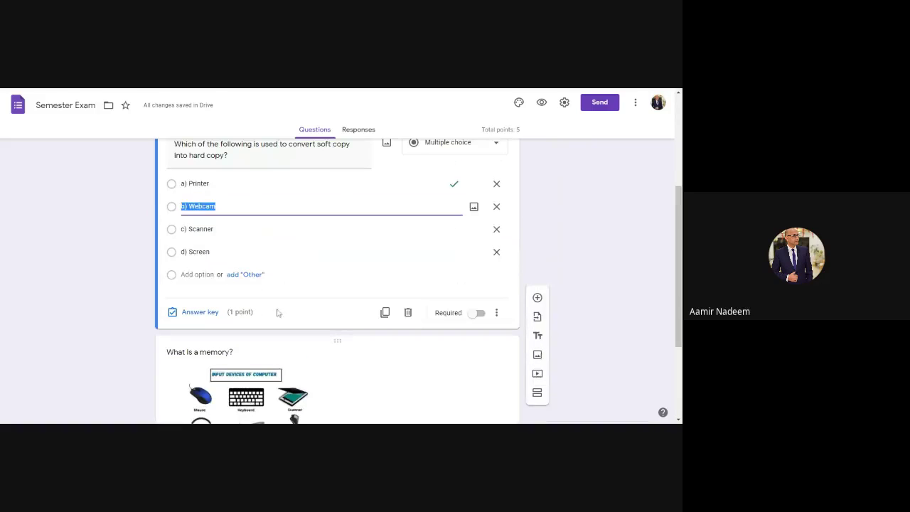
scroll(284, 291, up, 1)
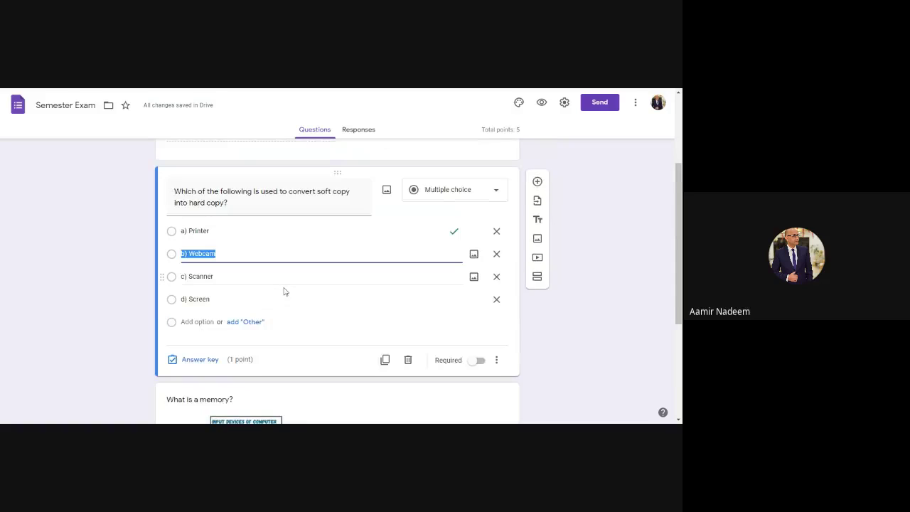
scroll(285, 292, down, 3)
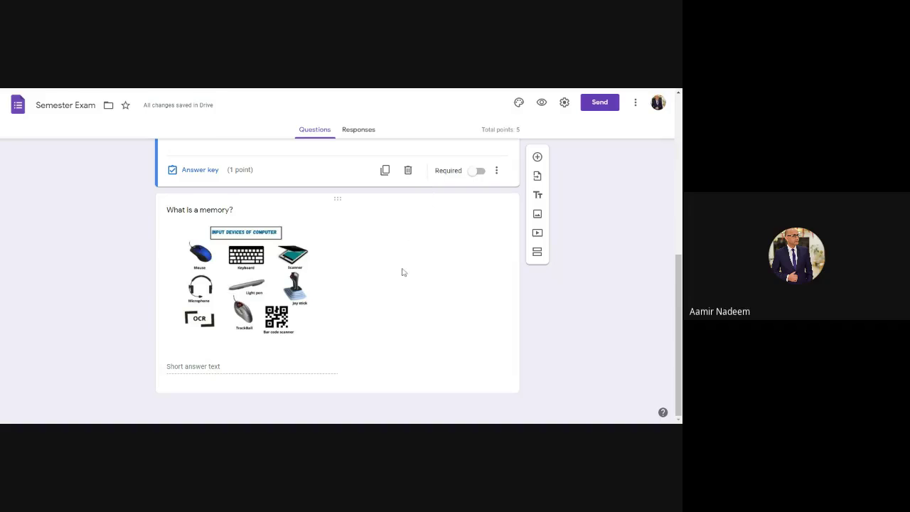
scroll(402, 272, up, 5)
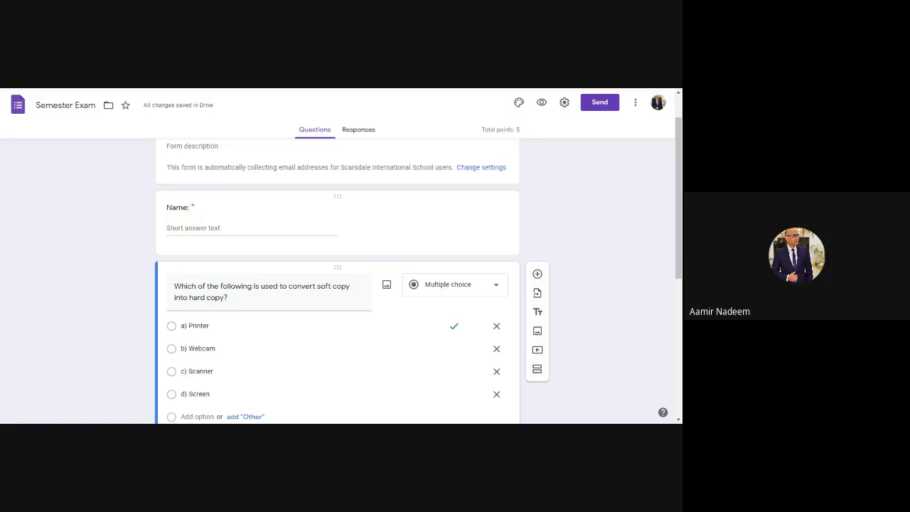
scroll(382, 234, down, 5)
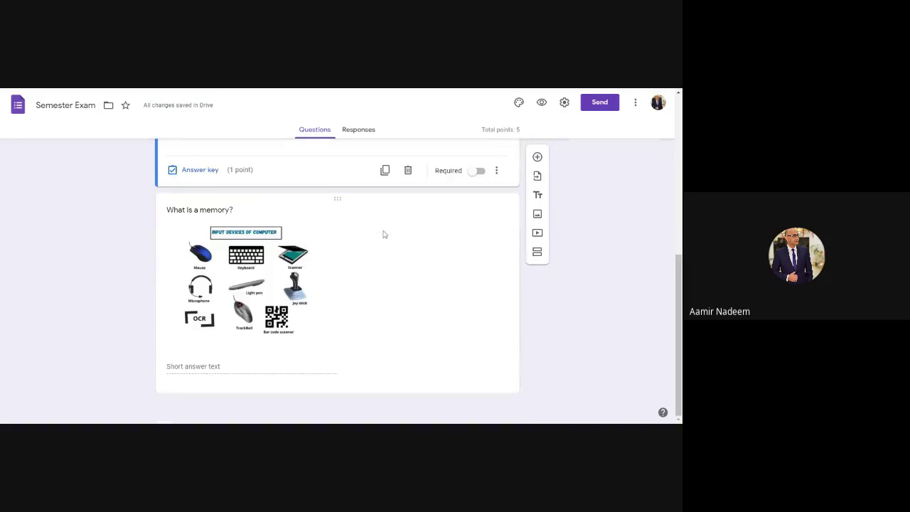
scroll(383, 234, up, 8)
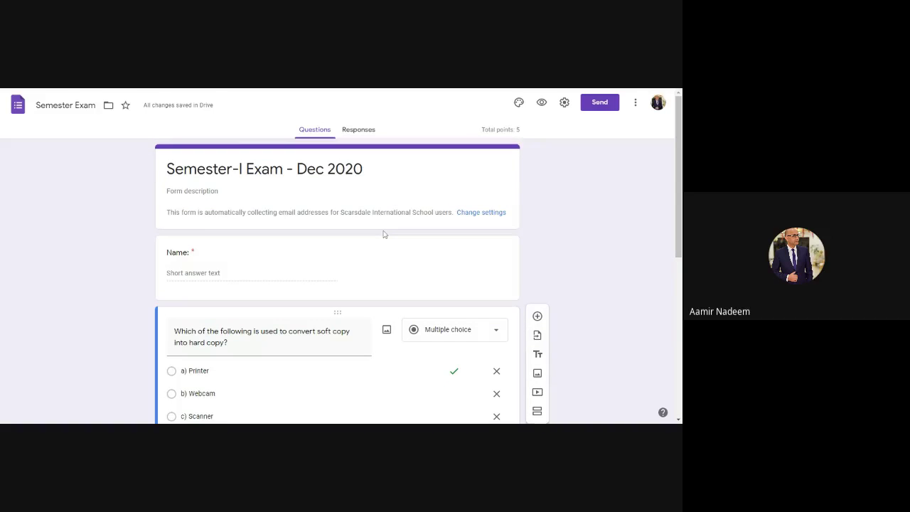